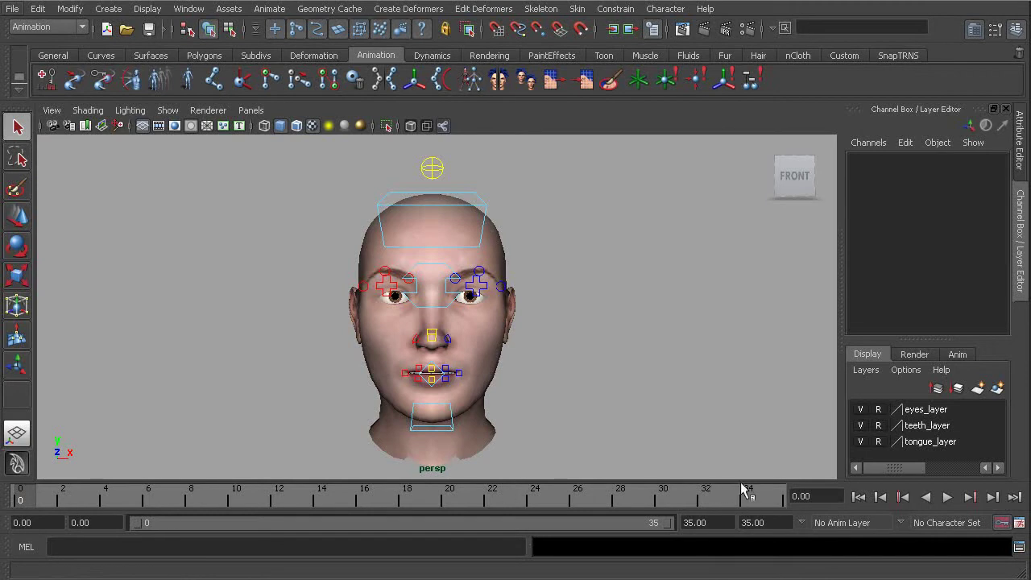
# Import dt_facialAnim_audio.wav as an audio file, with import options reset to defaults.
pyautogui.click(13, 8)
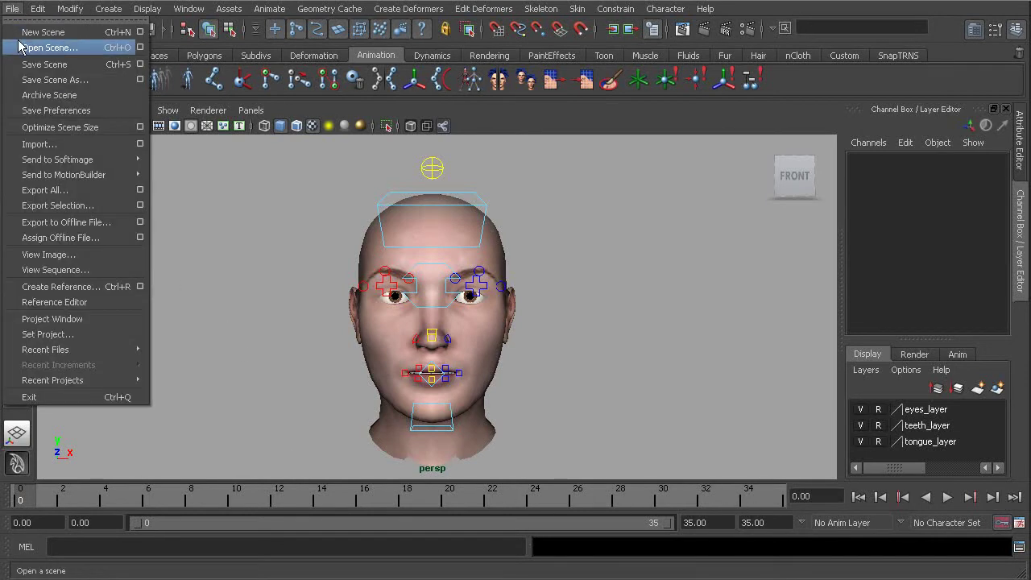
pyautogui.click(140, 143)
pyautogui.click(88, 57)
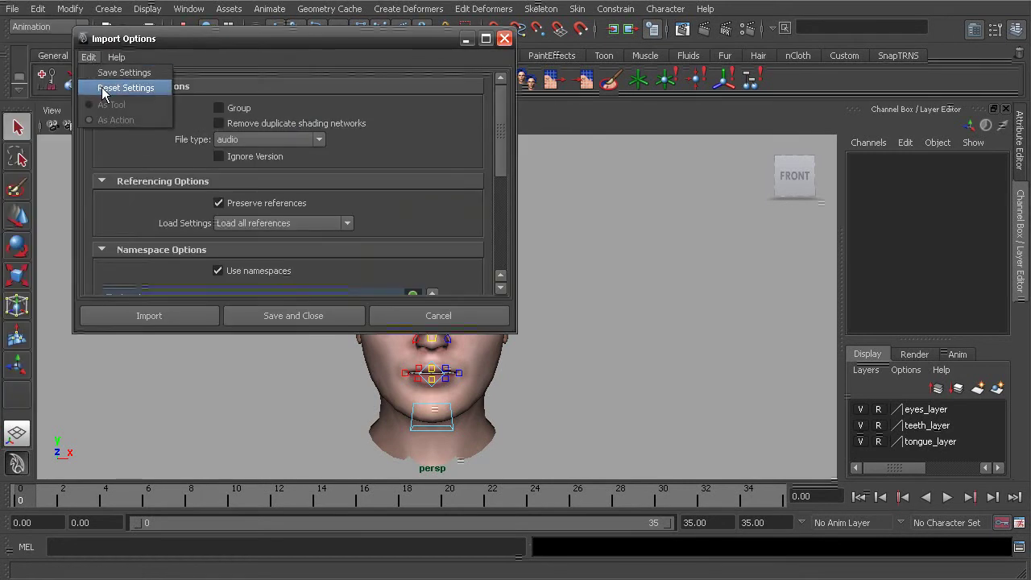
pyautogui.click(113, 87)
pyautogui.click(256, 141)
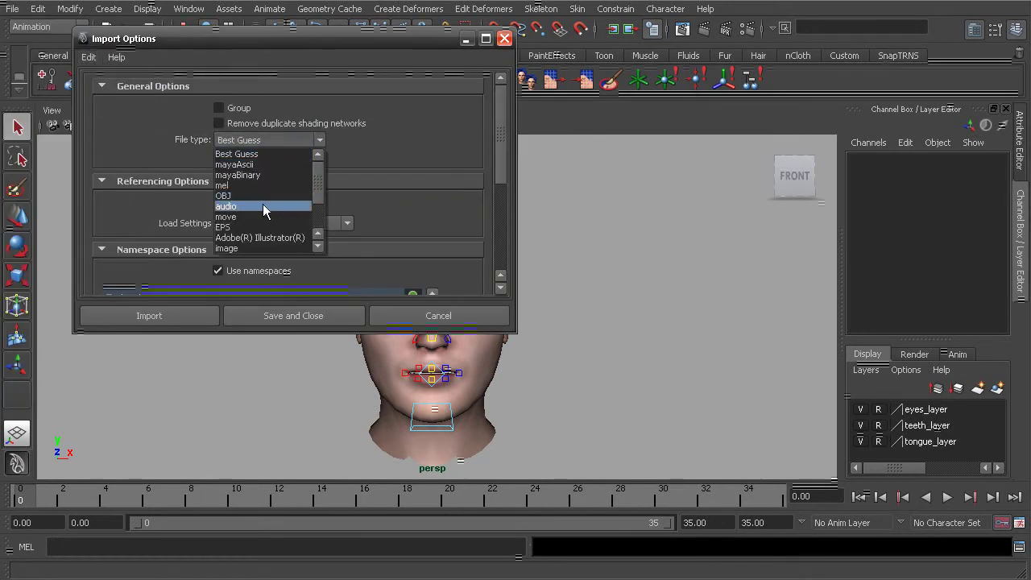
pyautogui.click(262, 206)
pyautogui.click(150, 316)
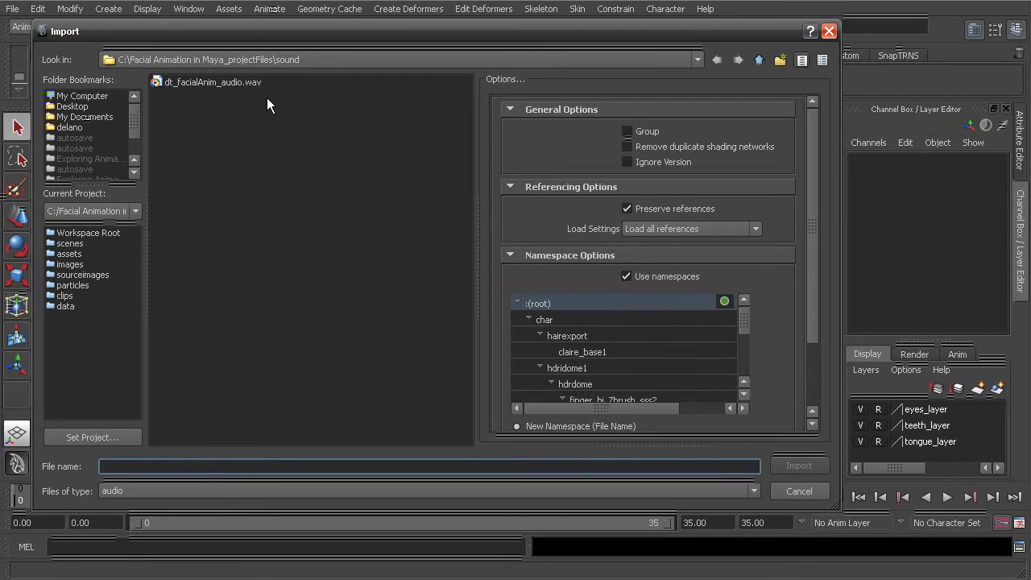
pyautogui.click(211, 83)
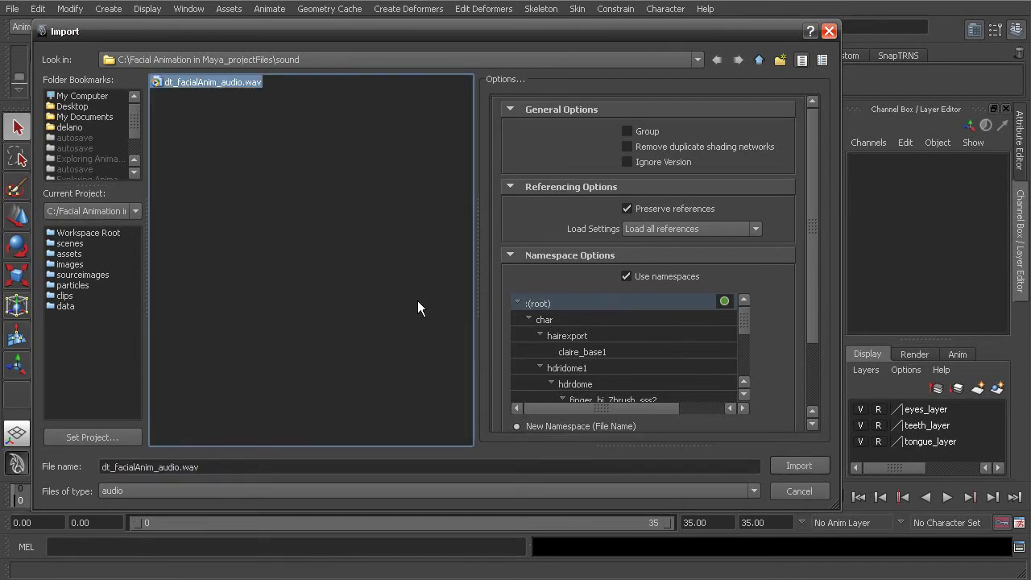
pyautogui.click(797, 466)
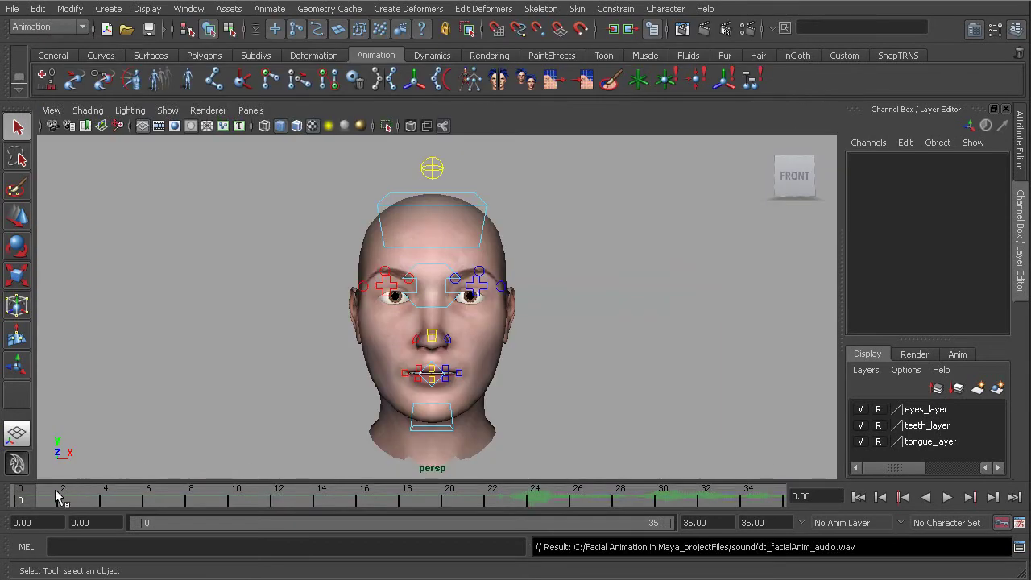
# After a quick playback, set the animation start time to 1 and end time to 130.
pyautogui.hotkey('alt', 'v')
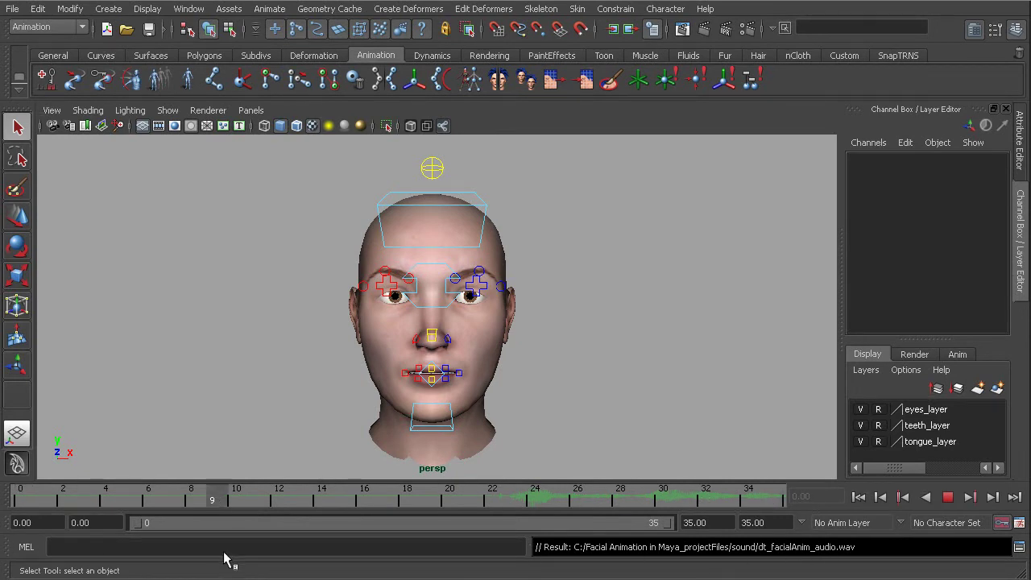
pyautogui.hotkey('alt', 'v')
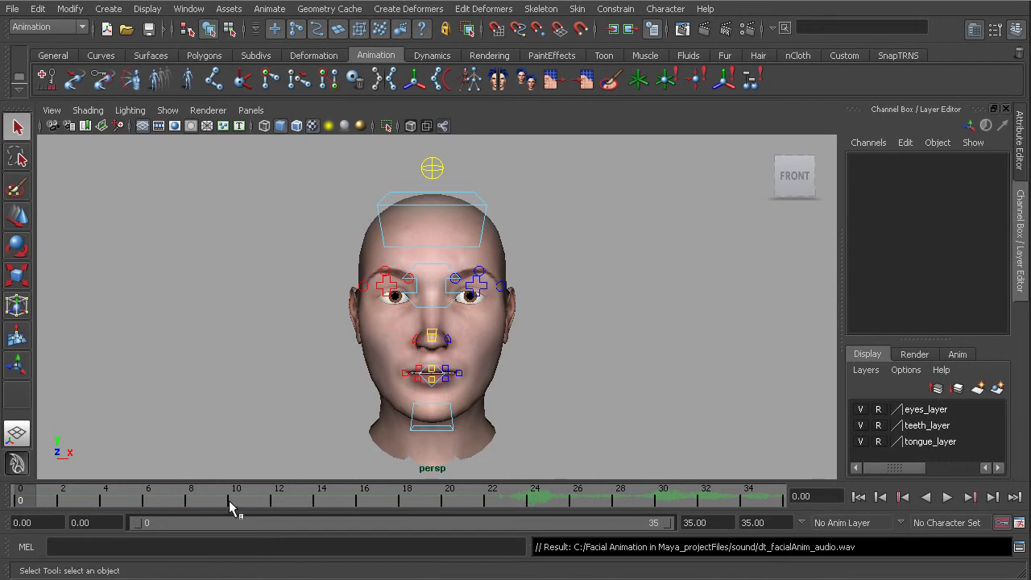
pyautogui.doubleClick(35, 523)
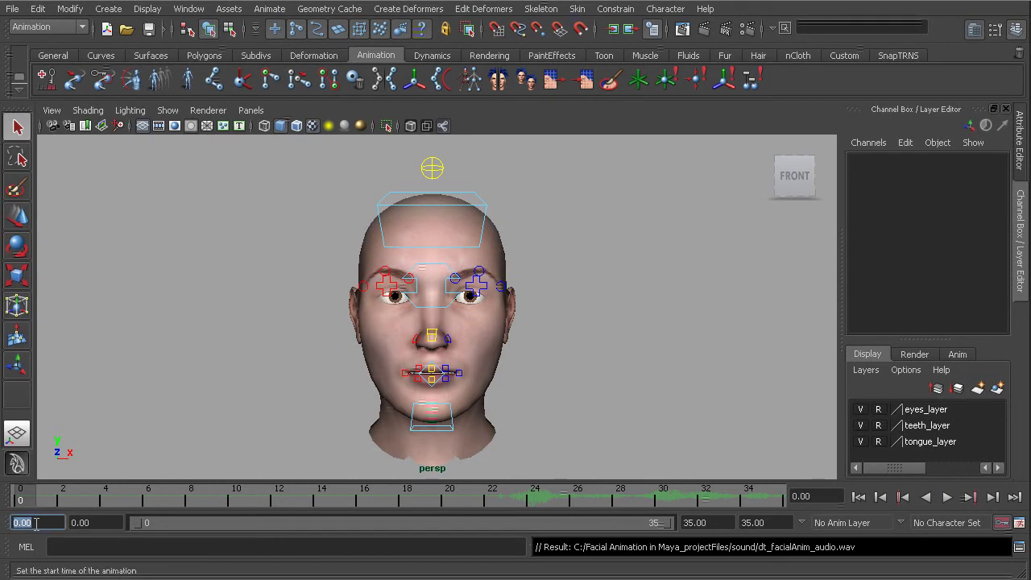
pyautogui.write('1')
pyautogui.press('Return')
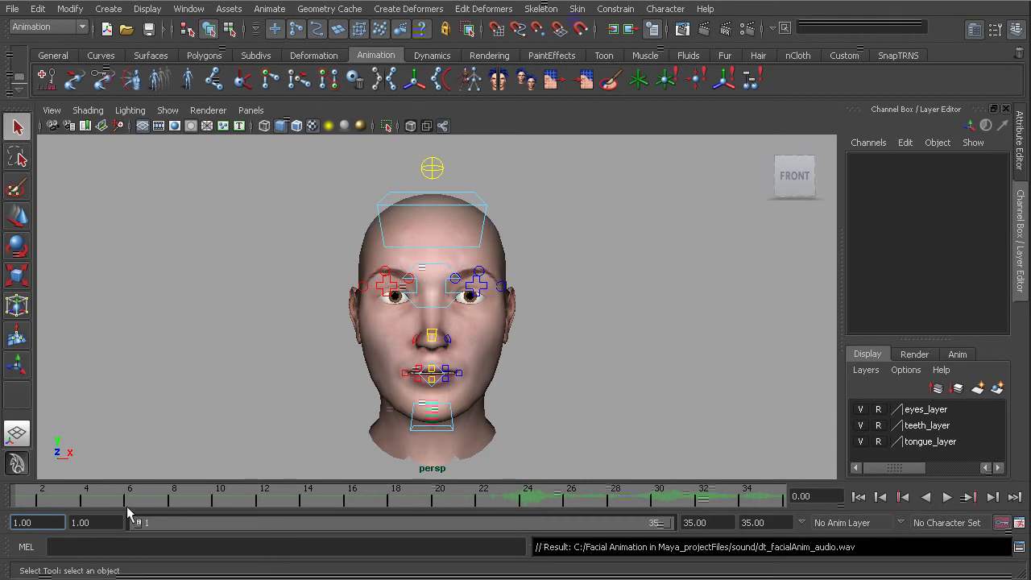
pyautogui.doubleClick(712, 522)
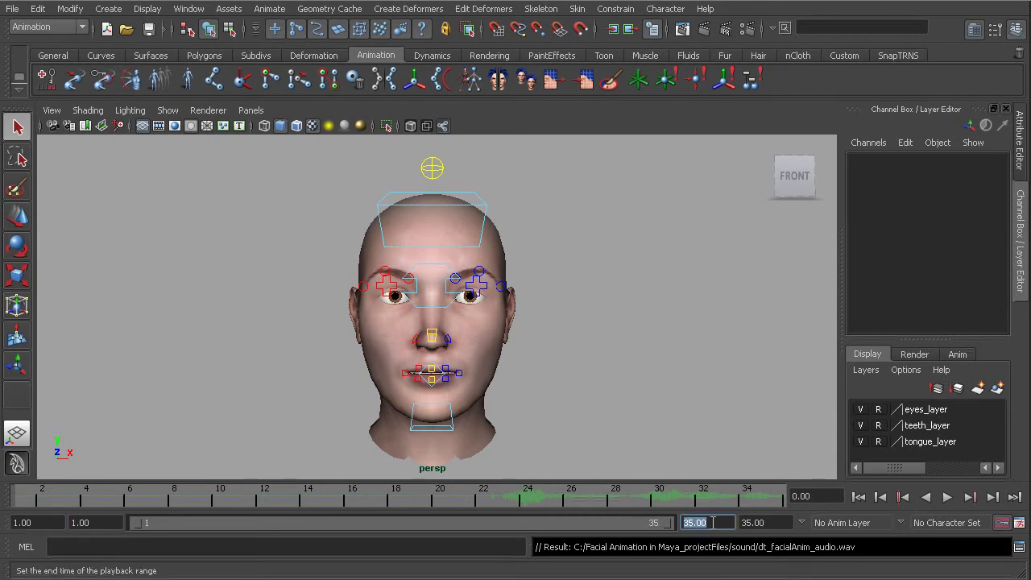
pyautogui.write('130')
pyautogui.press('Return')
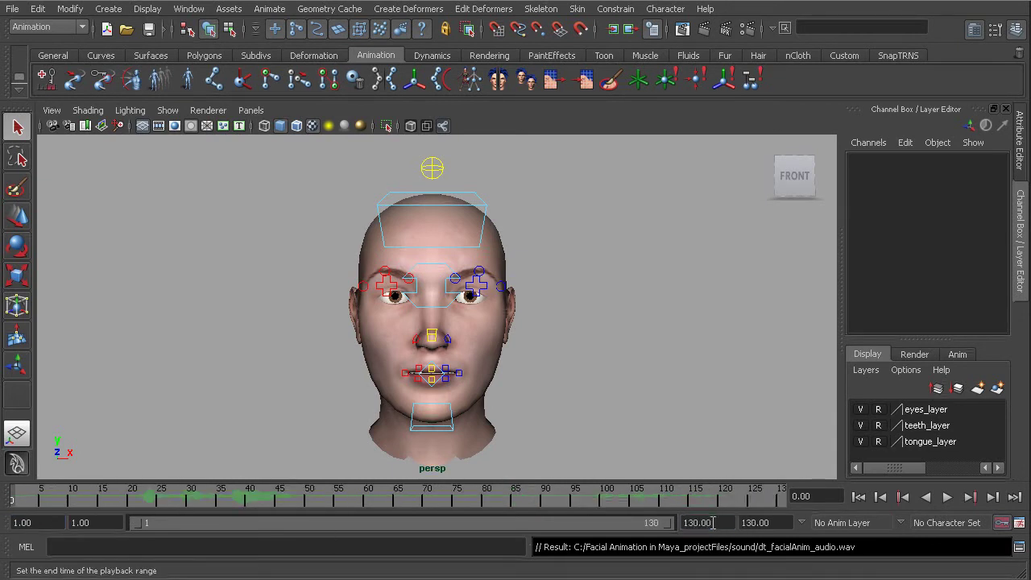
# Play back the 1–130 range, then return the current frame to 1.
pyautogui.click(947, 497)
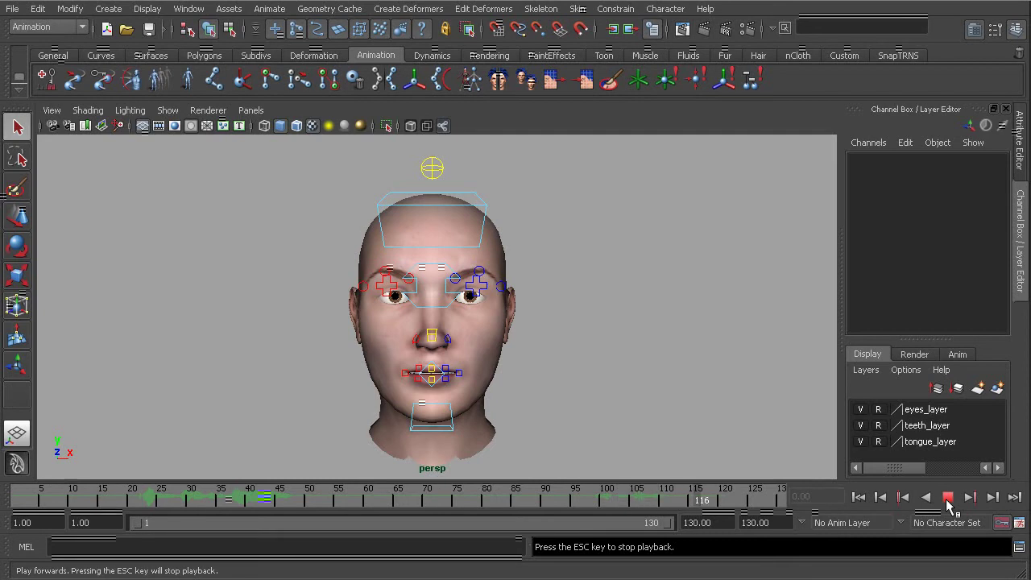
pyautogui.click(948, 497)
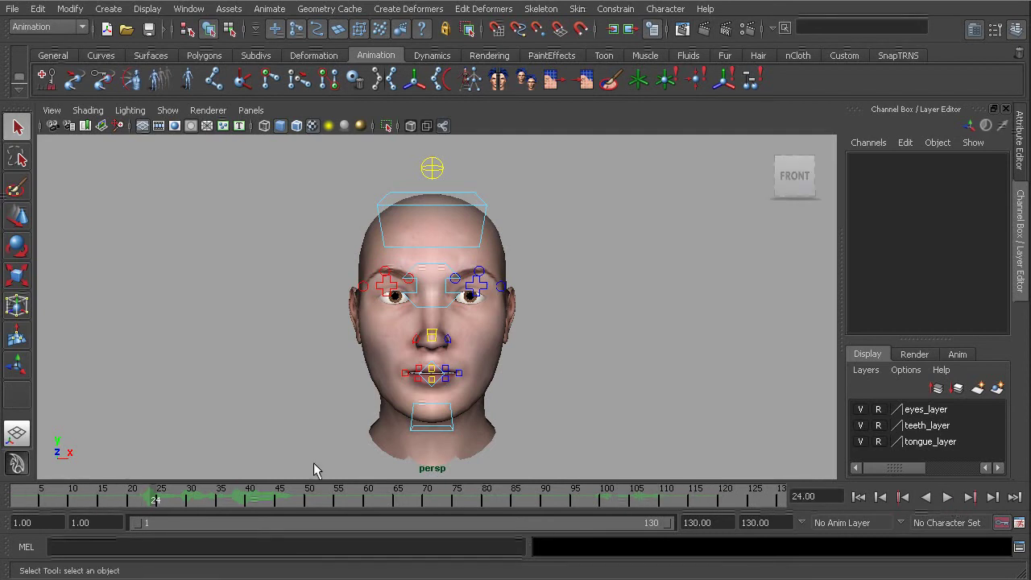
pyautogui.moveTo(175, 506)
pyautogui.mouseDown()
pyautogui.moveTo(309, 495)
pyautogui.moveTo(18, 499)
pyautogui.mouseUp()
# Set the default in tangent to Linear and out tangent to Stepped, and save preferences.
pyautogui.click(1020, 523)
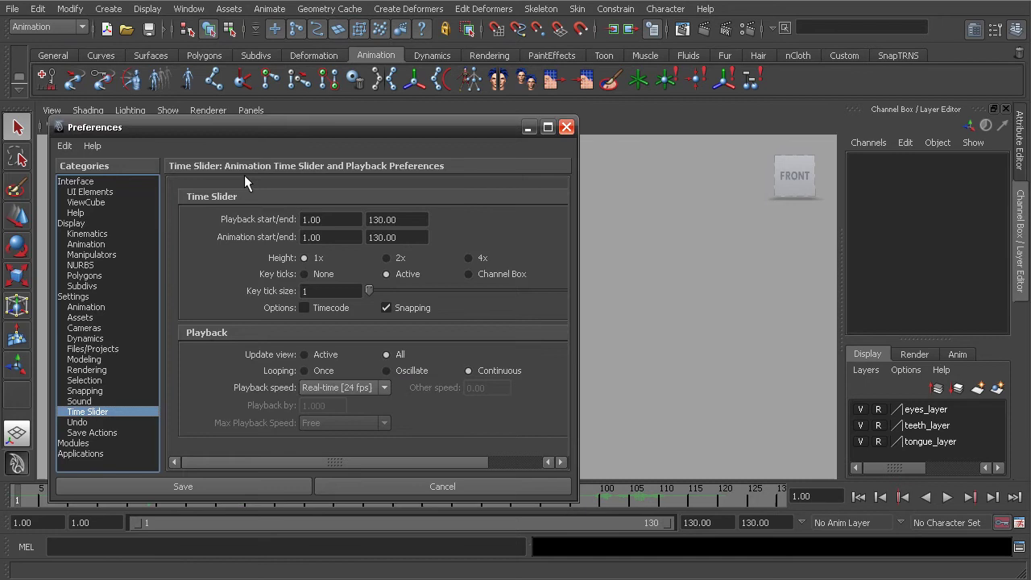
pyautogui.moveTo(271, 129); pyautogui.dragTo(390, 106)
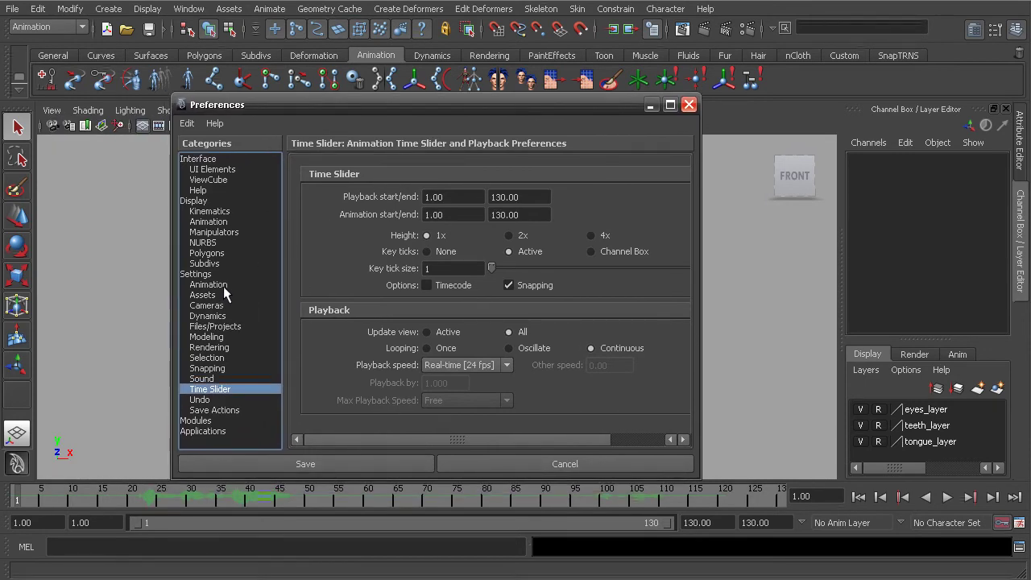
pyautogui.moveTo(412, 106); pyautogui.dragTo(403, 144)
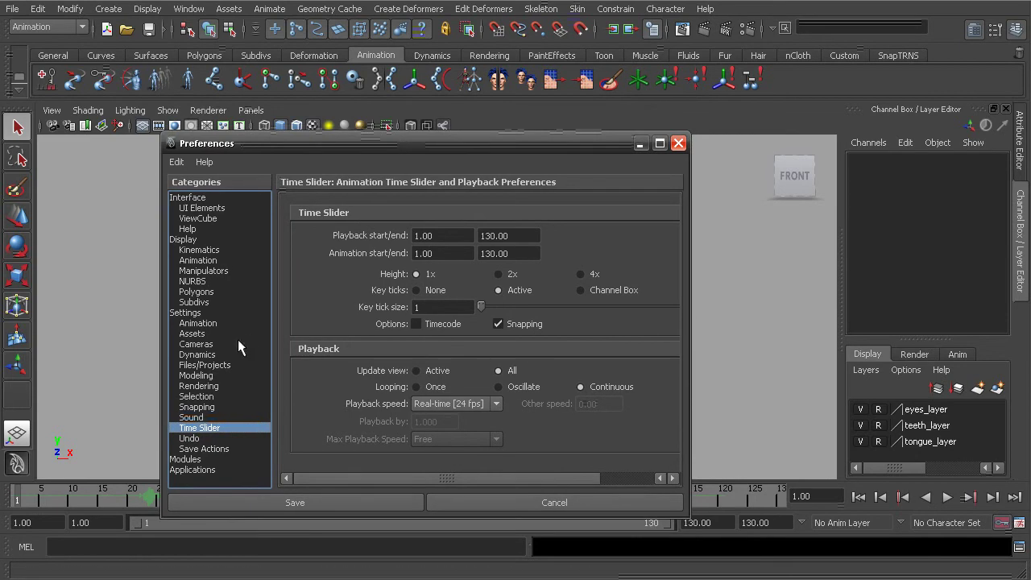
pyautogui.click(208, 326)
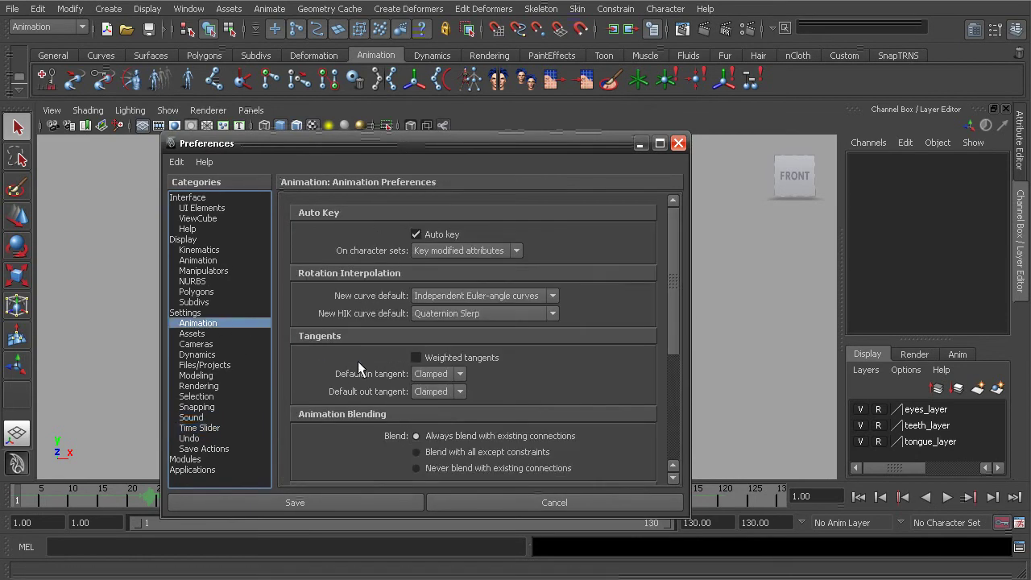
pyautogui.click(435, 374)
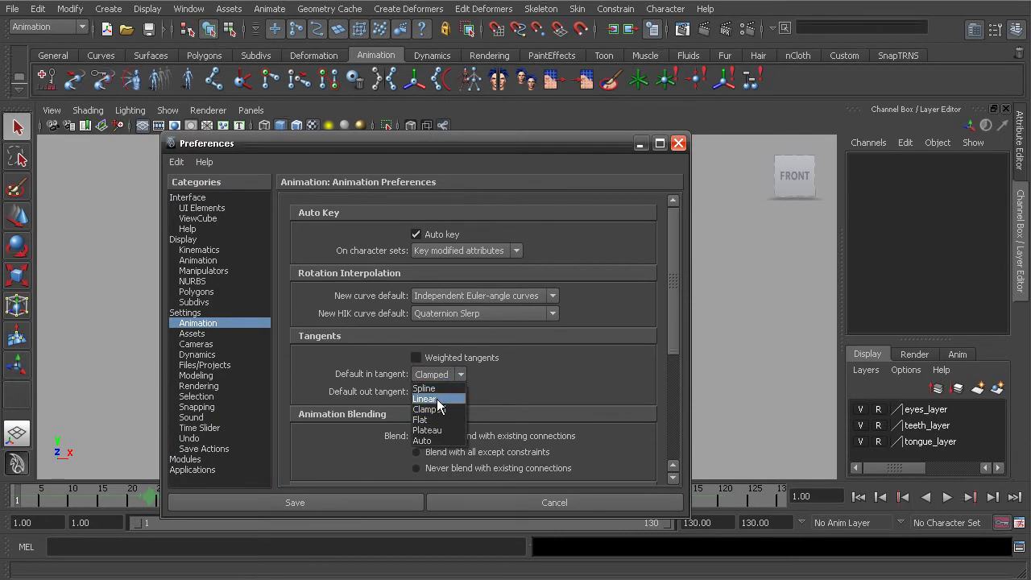
pyautogui.click(436, 399)
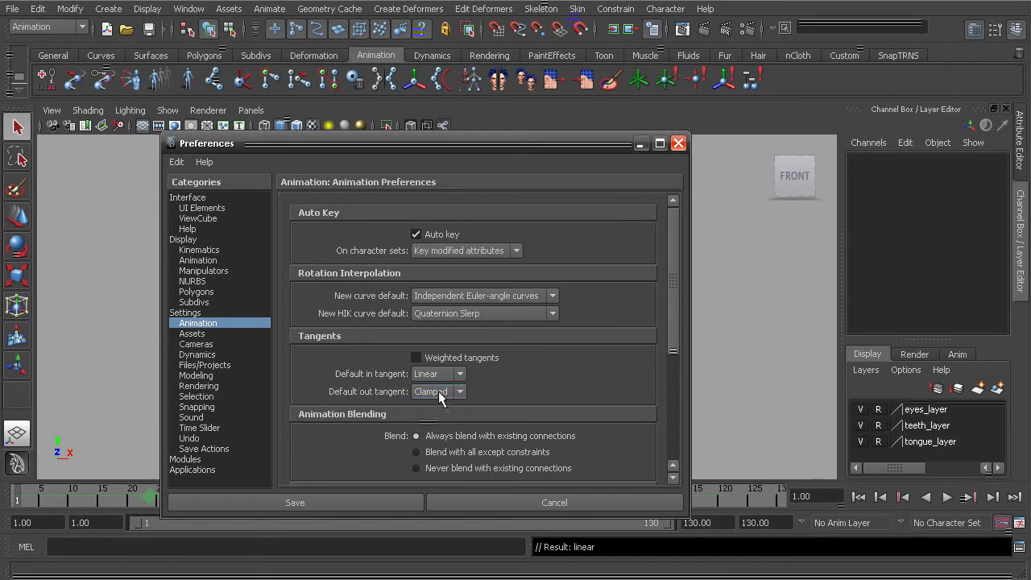
pyautogui.click(439, 392)
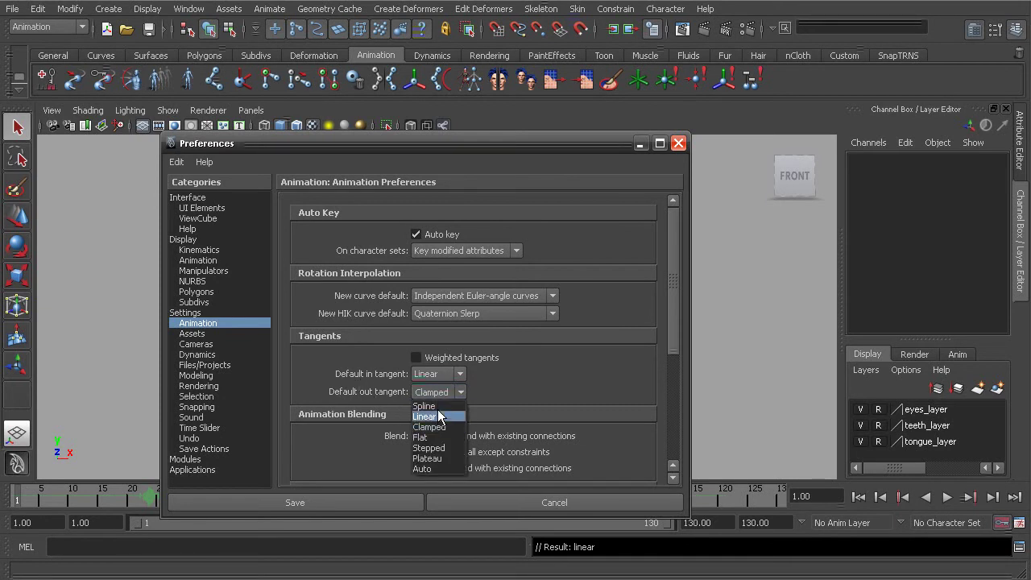
pyautogui.click(431, 448)
pyautogui.click(323, 499)
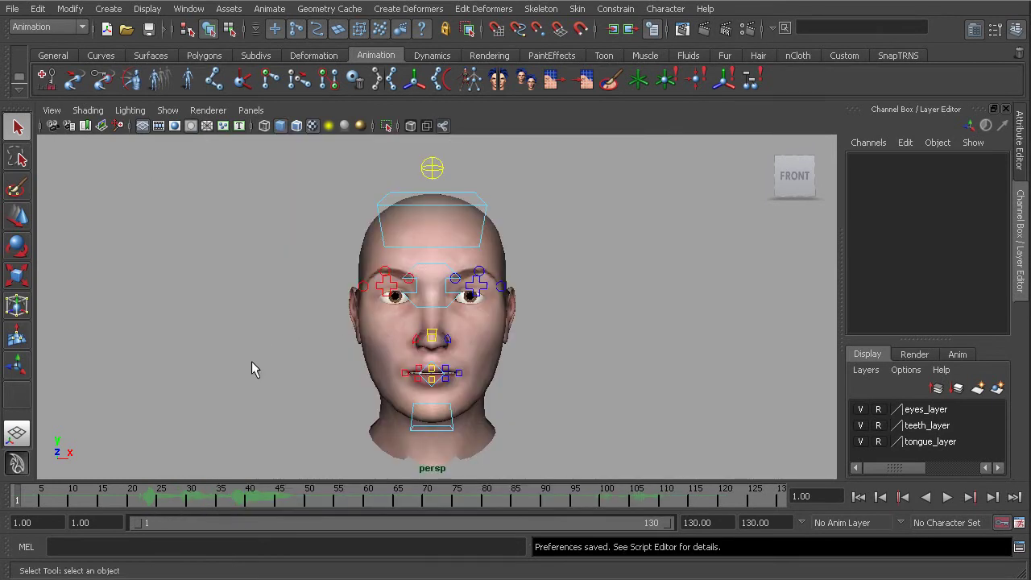
# Start the playback range at frame -10 and move the current frame to -10.
pyautogui.hotkey('alt', 'v')
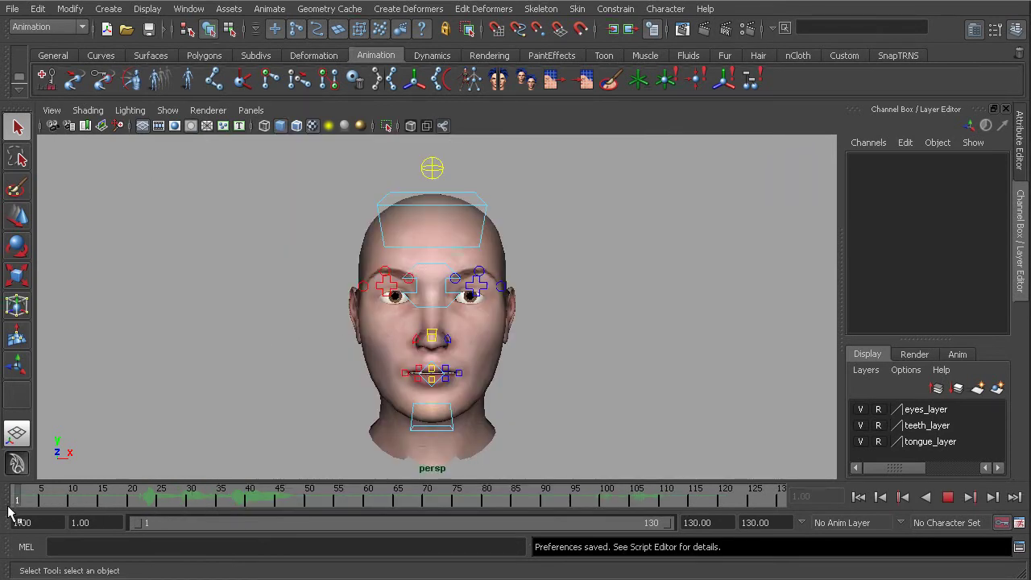
pyautogui.hotkey('alt', 'v')
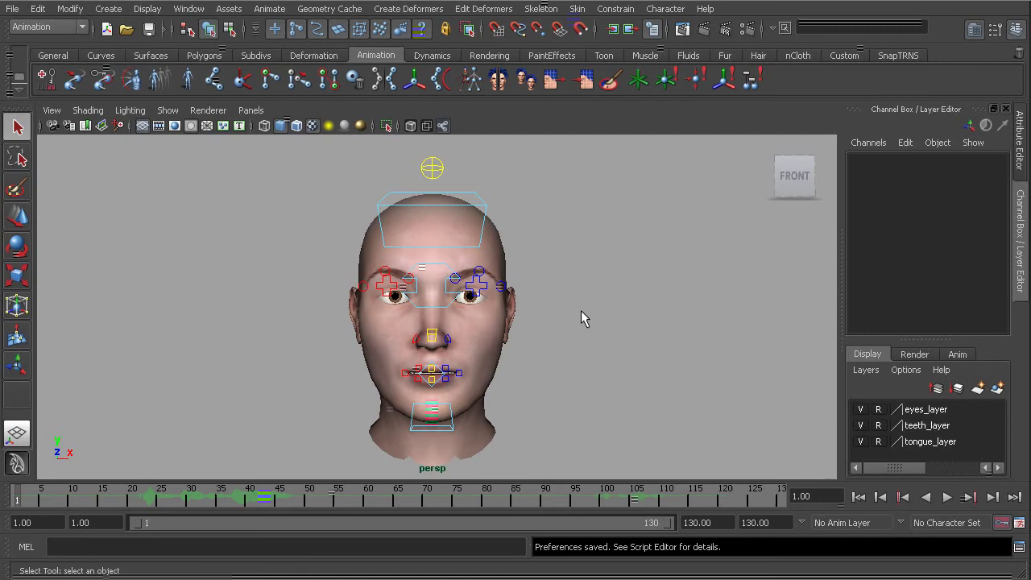
pyautogui.click(86, 522)
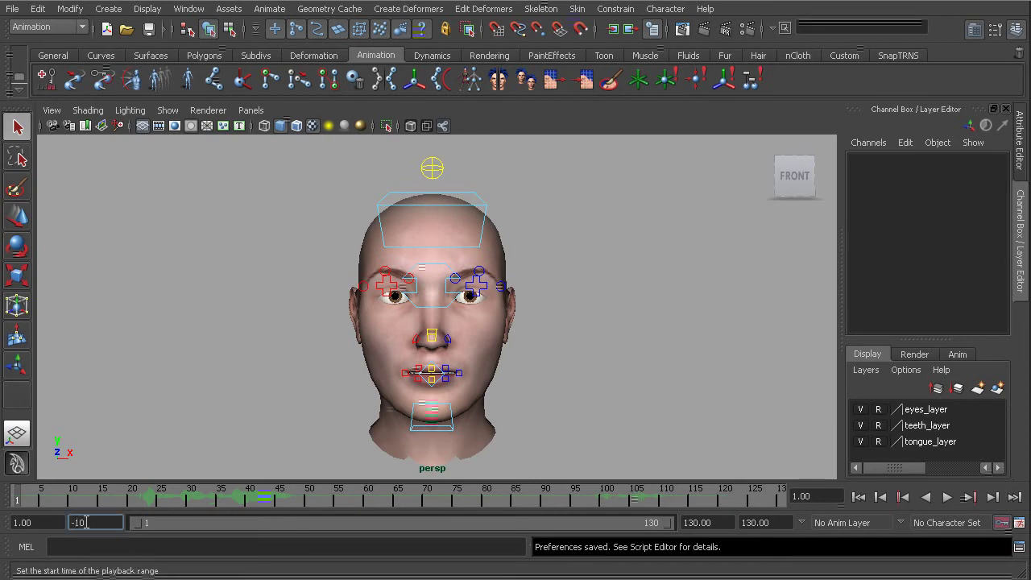
pyautogui.press('Return')
pyautogui.moveTo(72, 500); pyautogui.dragTo(24, 494)
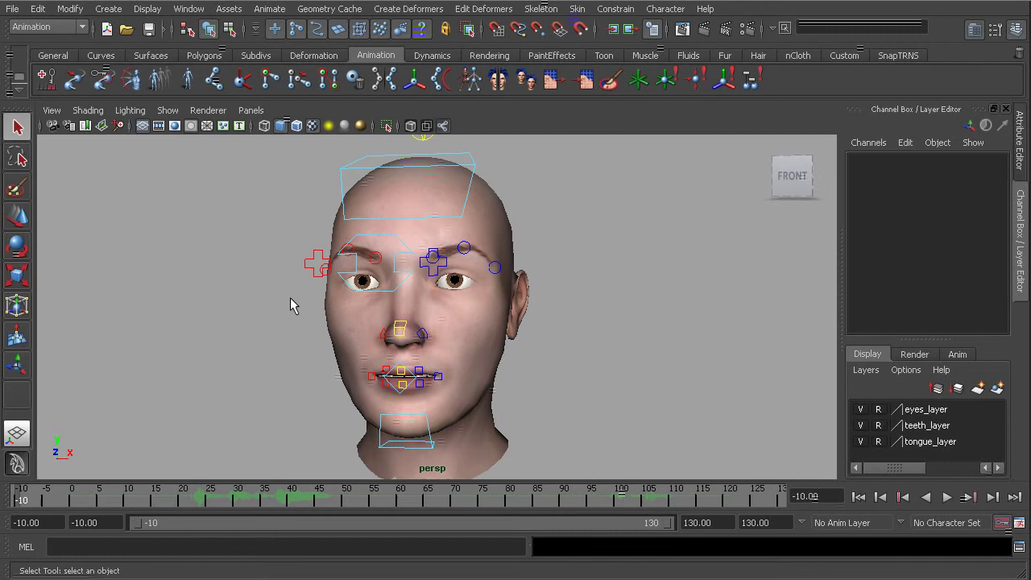
# Orbit around the head through both three-quarter views and back to the front.
pyautogui.keyDown('alt'); pyautogui.moveTo(510, 379); pyautogui.dragTo(539, 385); pyautogui.keyUp('alt')
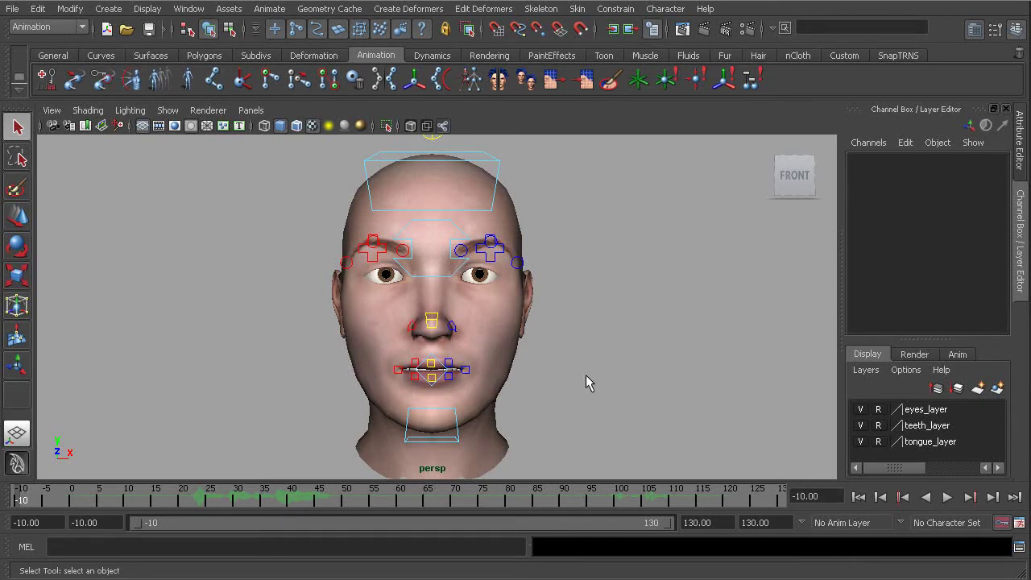
pyautogui.keyDown('alt'); pyautogui.moveTo(586, 375); pyautogui.dragTo(455, 363); pyautogui.keyUp('alt')
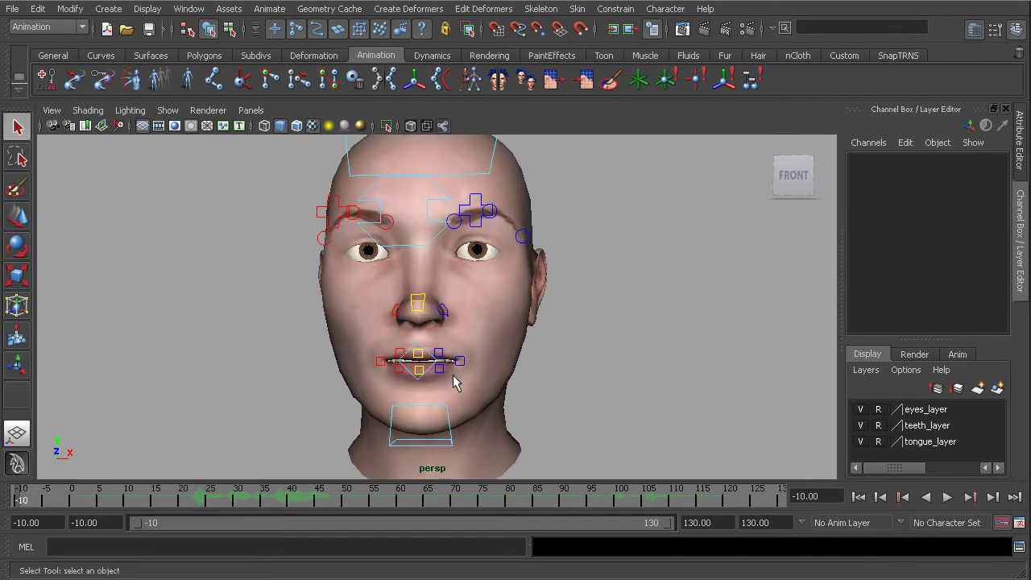
pyautogui.keyDown('alt'); pyautogui.moveTo(394, 360); pyautogui.dragTo(494, 380); pyautogui.keyUp('alt')
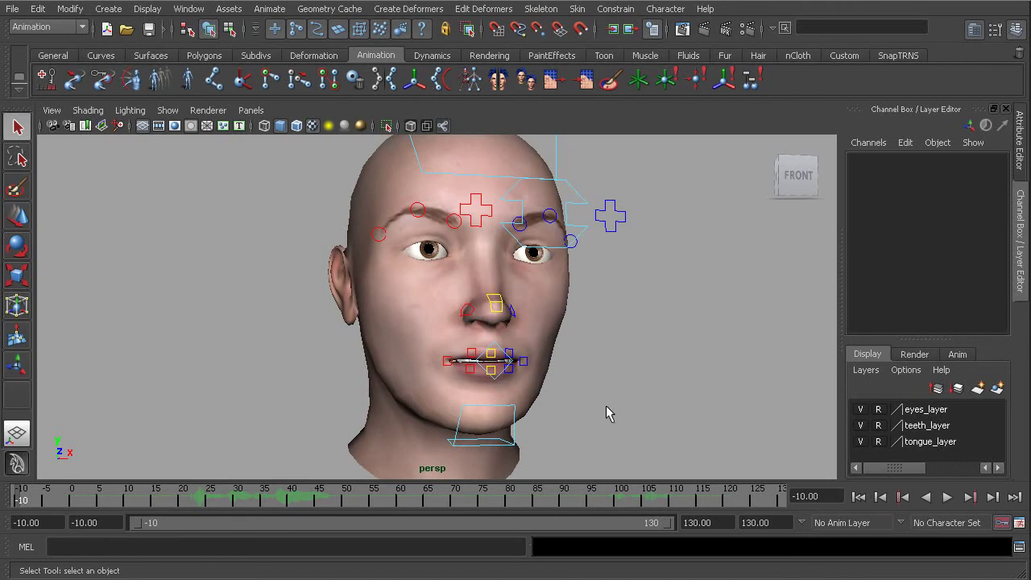
pyautogui.keyDown('alt'); pyautogui.moveTo(642, 396); pyautogui.dragTo(564, 369); pyautogui.keyUp('alt')
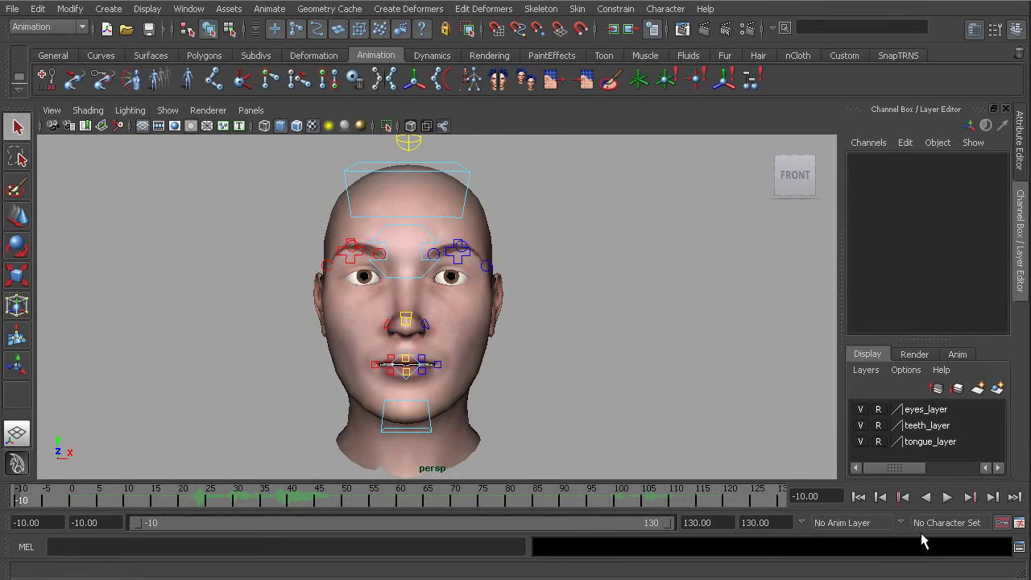
# Make cs_claireHead01 the current character set and key all its controls at frame -10.
pyautogui.click(900, 522)
pyautogui.moveTo(926, 547)
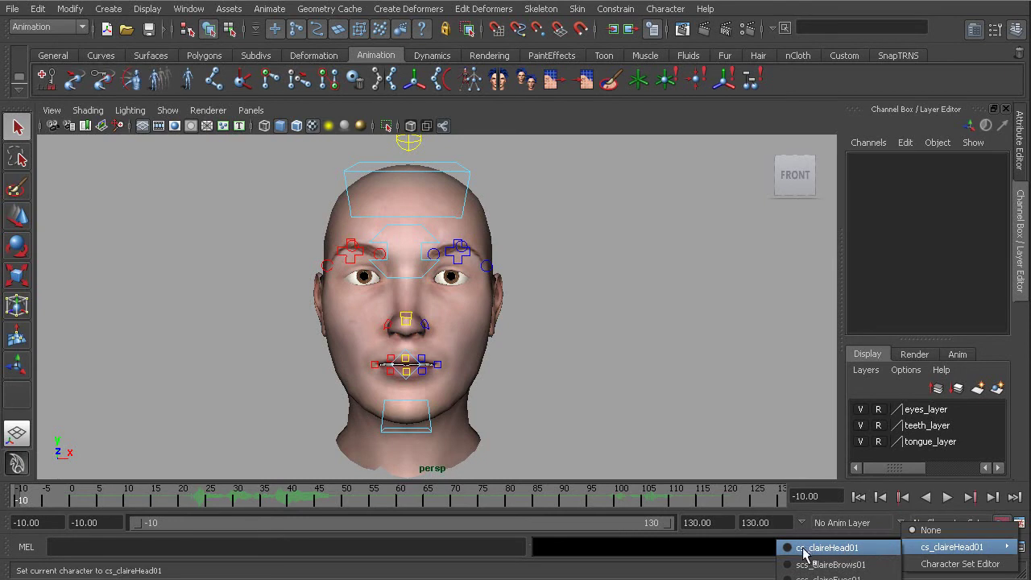
pyautogui.click(852, 548)
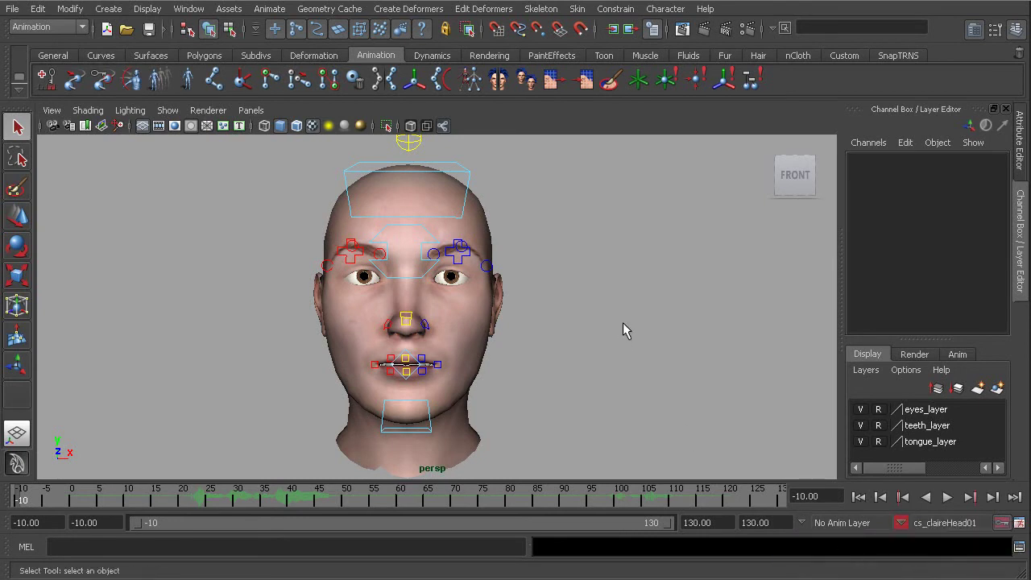
pyautogui.keyDown('alt'); pyautogui.moveTo(623, 322); pyautogui.dragTo(598, 332); pyautogui.keyUp('alt')
pyautogui.press('s')
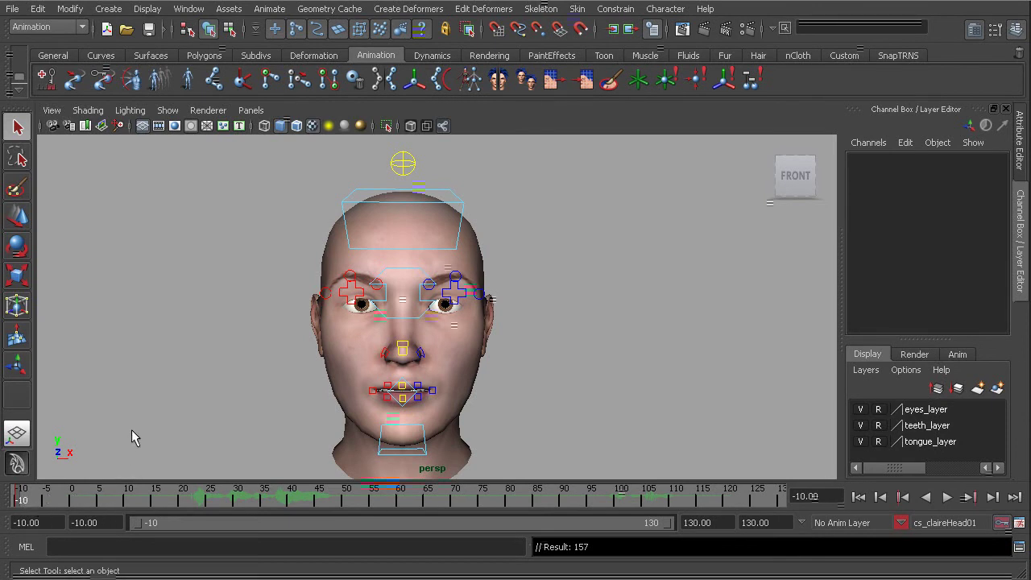
# Play back the keyed animation, stopping and scrubbing between frames -10, 0 and 1.
pyautogui.hotkey('alt', 'v')
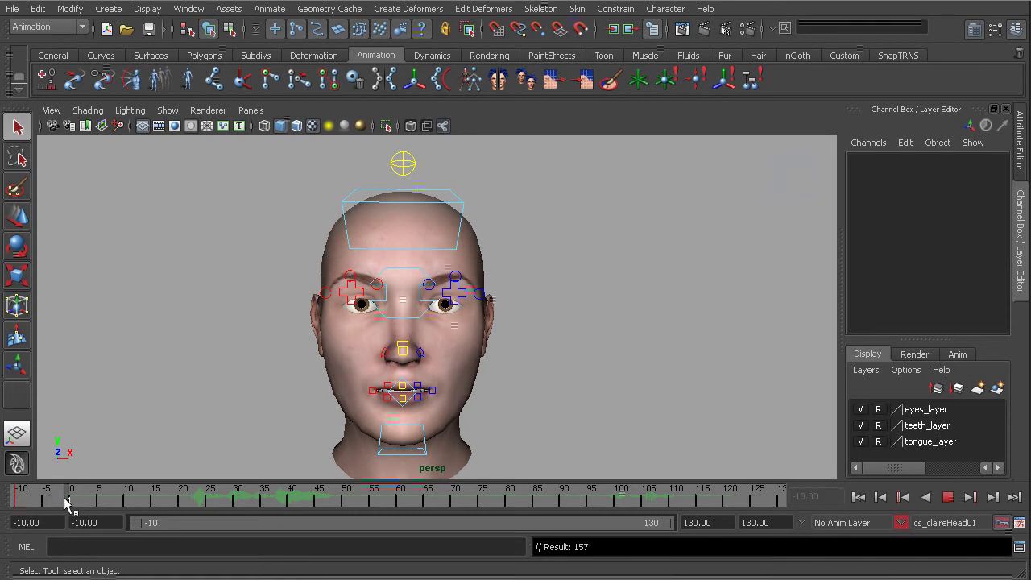
pyautogui.click(66, 499)
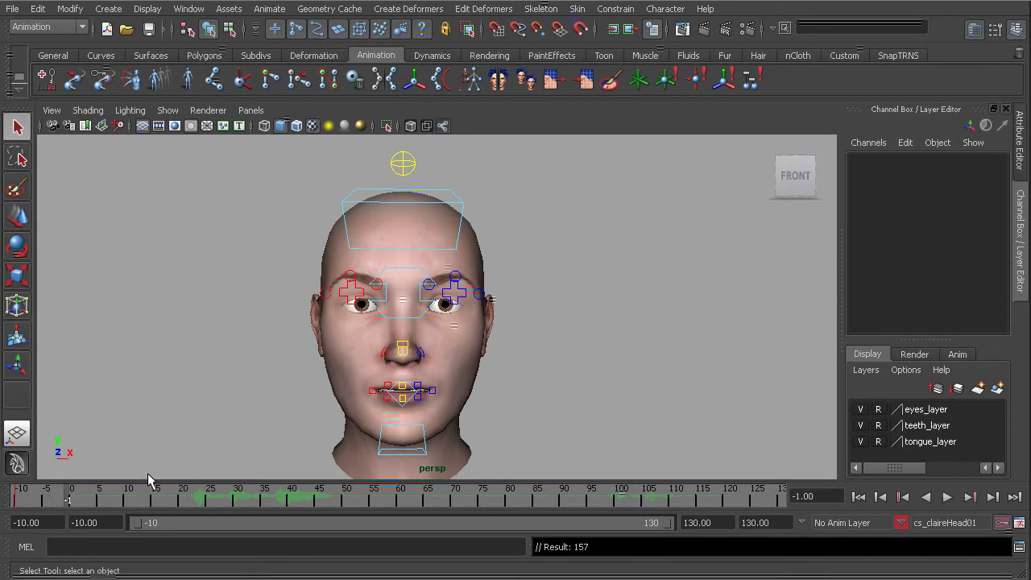
pyautogui.click(71, 498)
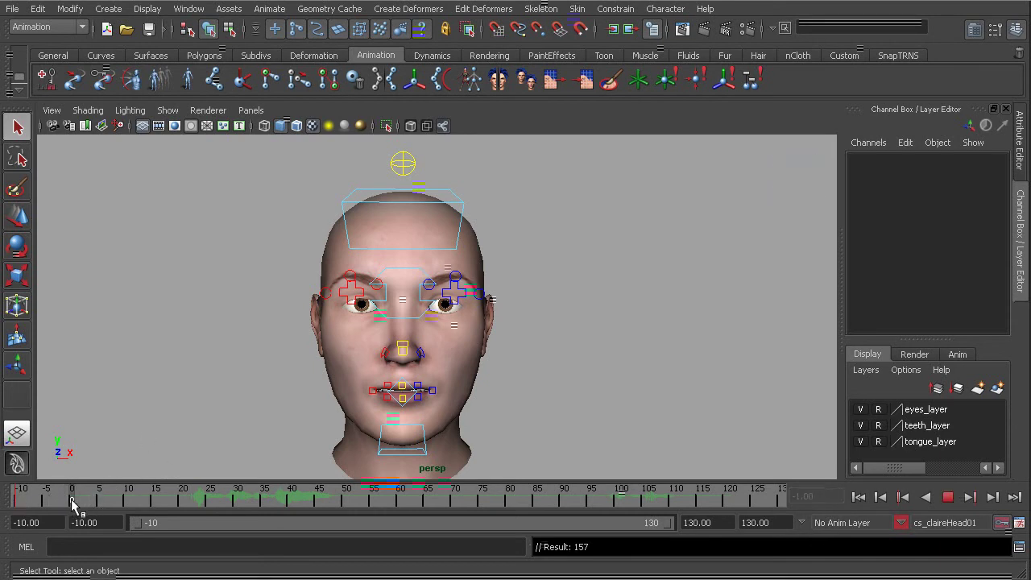
pyautogui.click(17, 497)
pyautogui.hotkey('alt', 'v')
pyautogui.moveTo(39, 503); pyautogui.dragTo(72, 503)
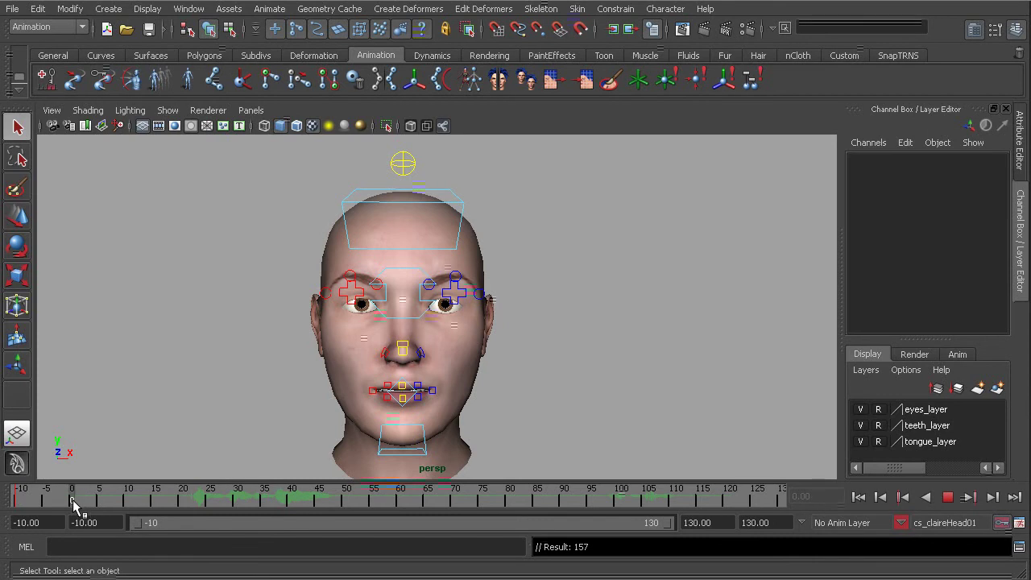
pyautogui.hotkey('alt', 'v')
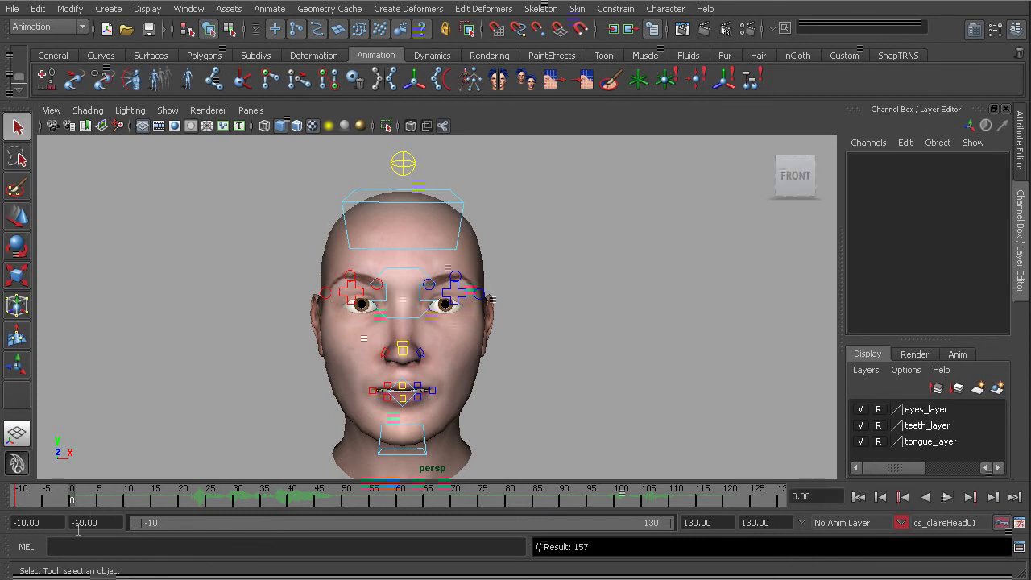
pyautogui.hotkey('alt', 'v')
pyautogui.hotkey('alt', 'v')
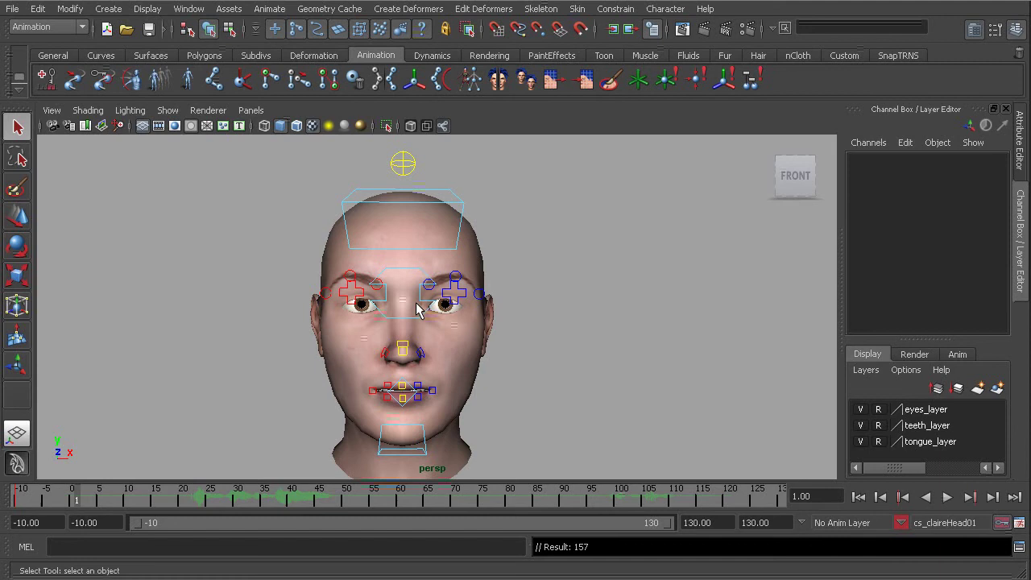
pyautogui.hotkey('alt', 'v')
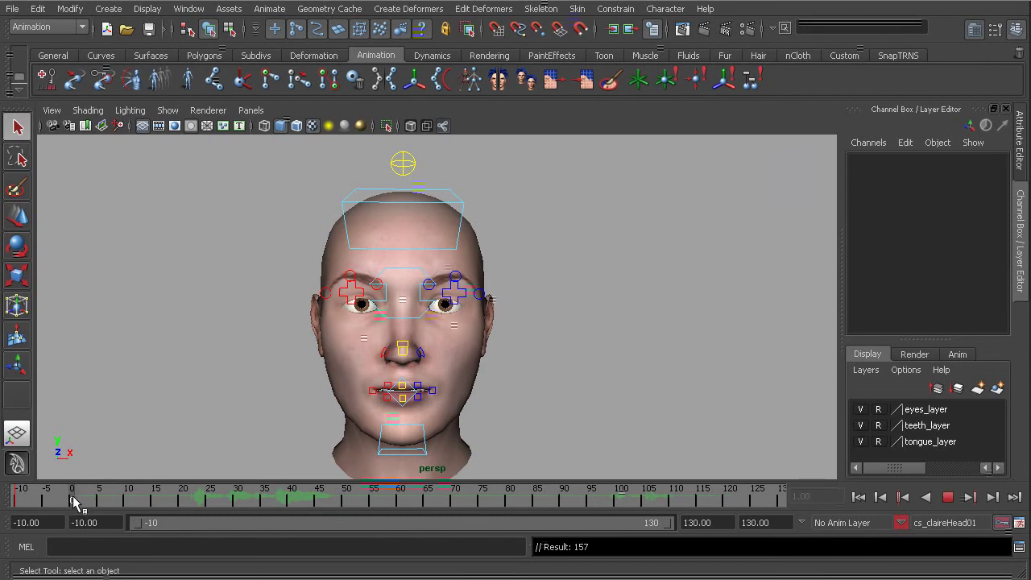
pyautogui.hotkey('alt', 'v')
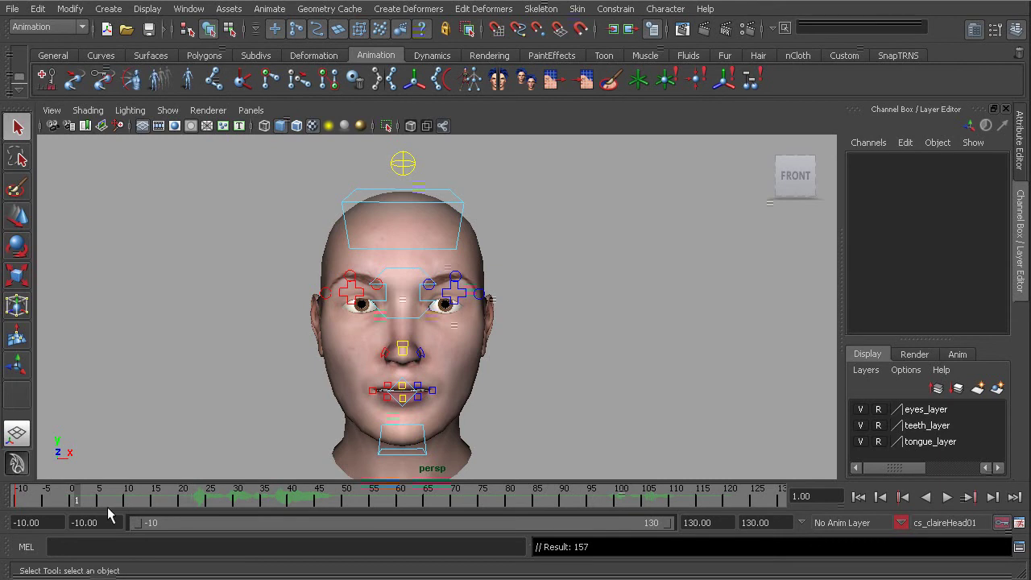
pyautogui.click(47, 523)
# Change the animation start frame from -10 to 1, then play and stop playback.
pyautogui.doubleClick(48, 523)
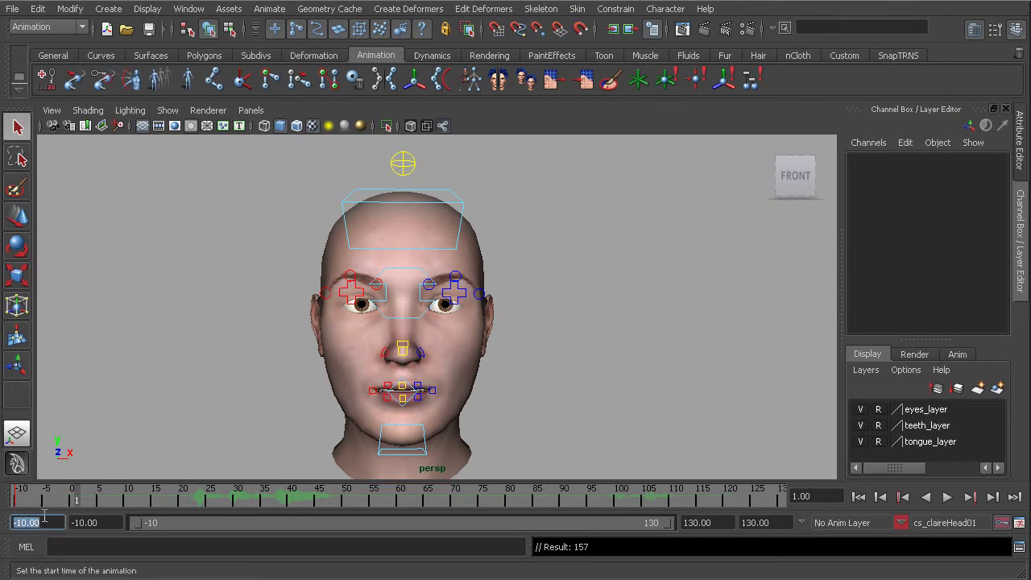
pyautogui.write('1')
pyautogui.press('Return')
pyautogui.hotkey('alt', 'v')
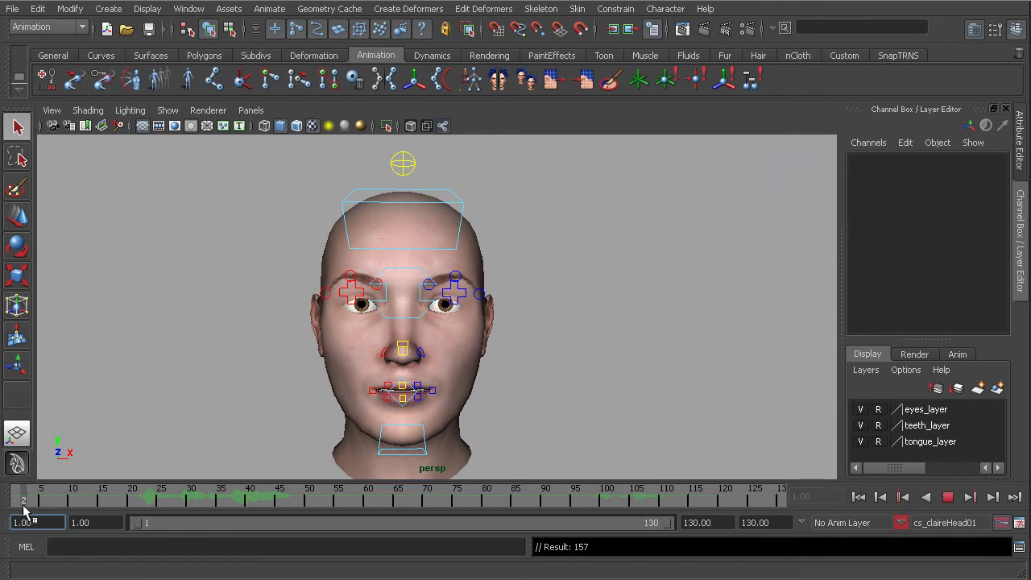
pyautogui.hotkey('alt', 'v')
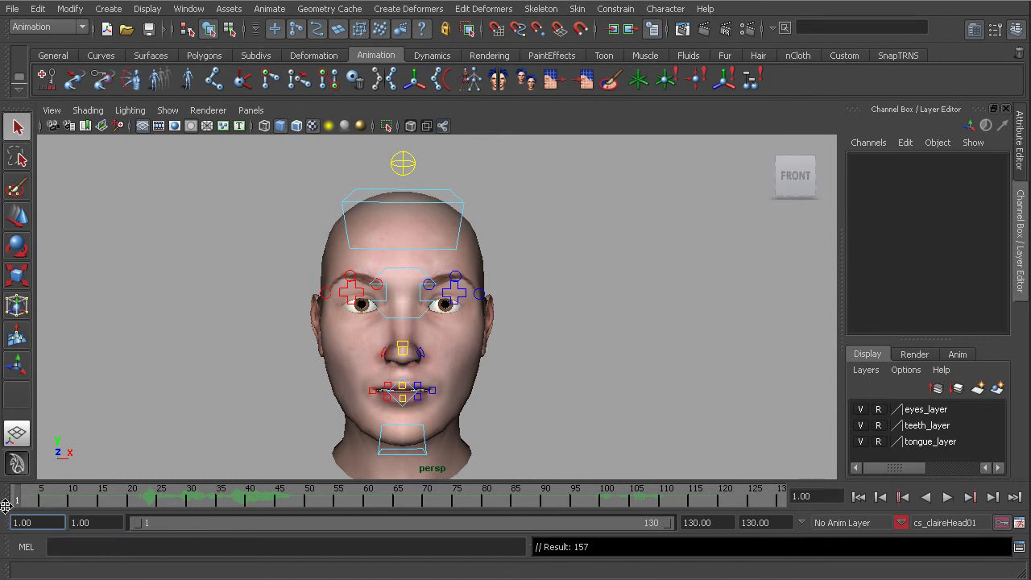
pyautogui.scroll(-5, 555, 336)
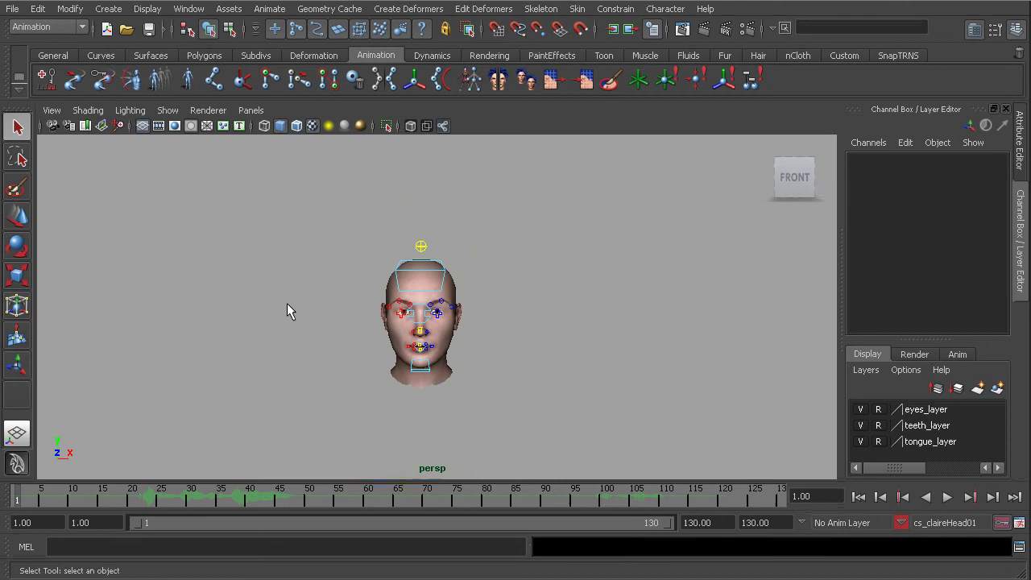
pyautogui.keyDown('alt'); pyautogui.moveTo(611, 327); pyautogui.dragTo(205, 295); pyautogui.keyUp('alt')
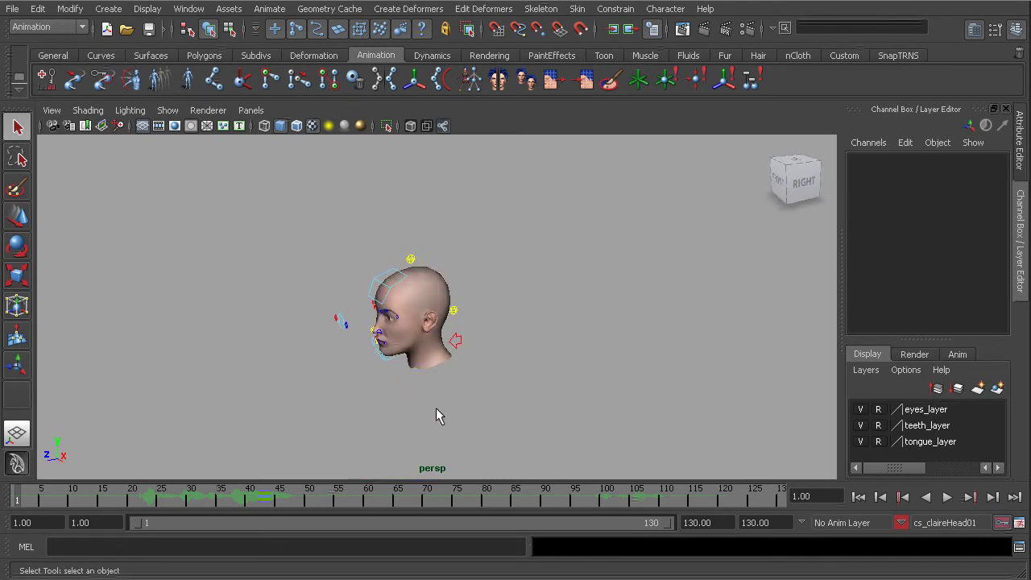
pyautogui.keyDown('alt'); pyautogui.moveTo(435, 408); pyautogui.dragTo(444, 290); pyautogui.keyUp('alt')
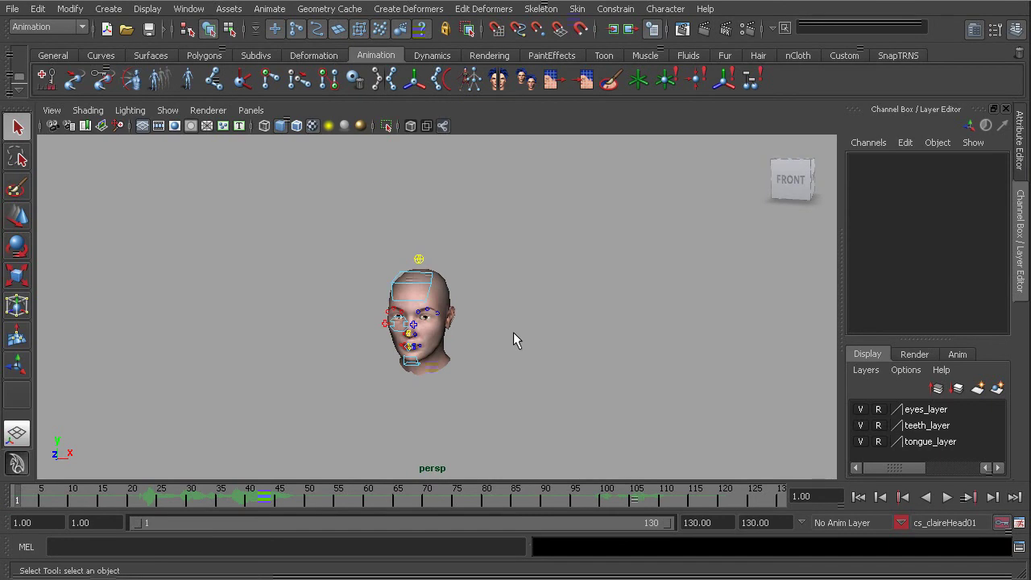
pyautogui.keyDown('alt'); pyautogui.moveTo(489, 381); pyautogui.dragTo(465, 335); pyautogui.keyUp('alt')
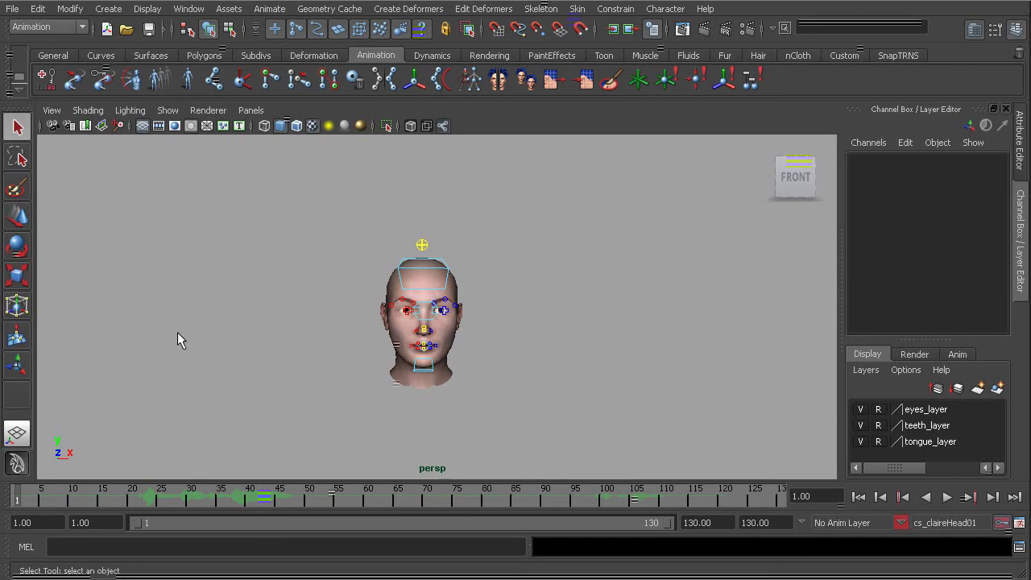
pyautogui.keyDown('alt'); pyautogui.moveTo(196, 320); pyautogui.dragTo(242, 318); pyautogui.keyUp('alt')
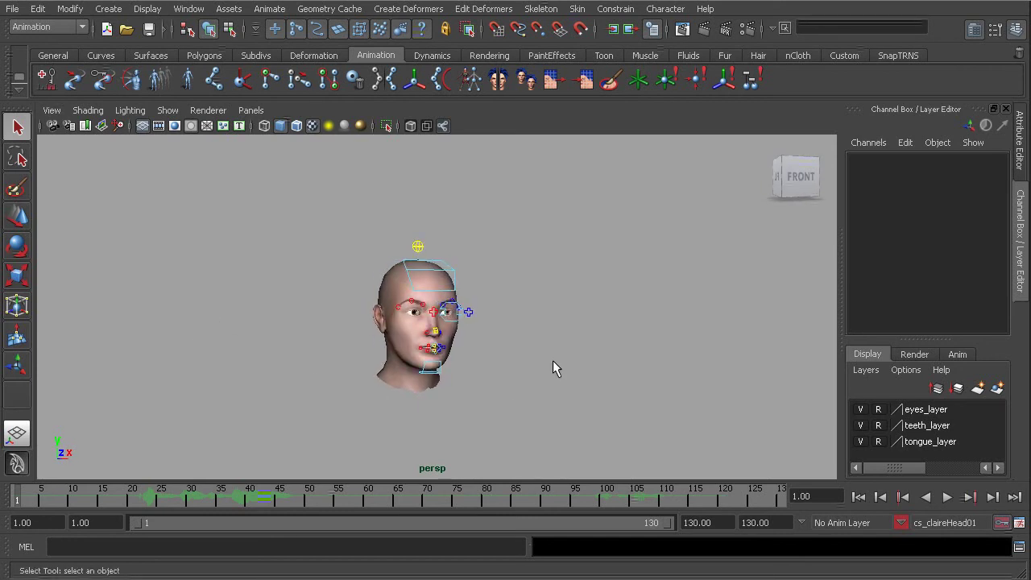
pyautogui.keyDown('alt'); pyautogui.moveTo(507, 346); pyautogui.dragTo(492, 368); pyautogui.keyUp('alt')
pyautogui.keyDown('alt'); pyautogui.moveTo(492, 368); pyautogui.dragTo(435, 354, button='right'); pyautogui.keyUp('alt')
pyautogui.keyDown('alt'); pyautogui.moveTo(435, 354); pyautogui.dragTo(190, 382); pyautogui.keyUp('alt')
pyautogui.keyDown('alt'); pyautogui.moveTo(358, 356); pyautogui.dragTo(329, 349); pyautogui.keyUp('alt')
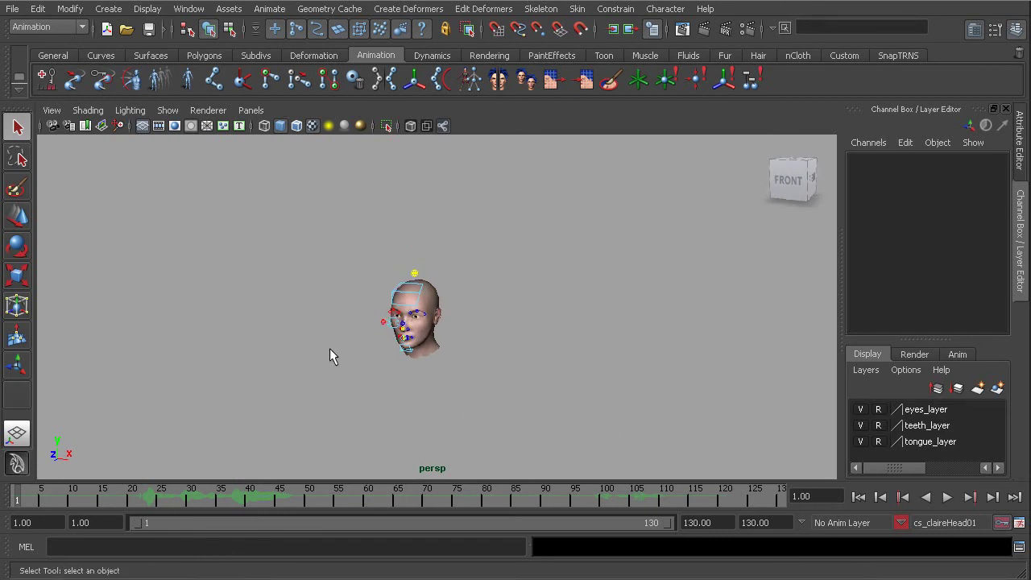
# Create locator1 and move it to eye height in front of the face (about Y 161, Z 174).
pyautogui.click(108, 8)
pyautogui.moveTo(138, 94)
pyautogui.click(153, 268)
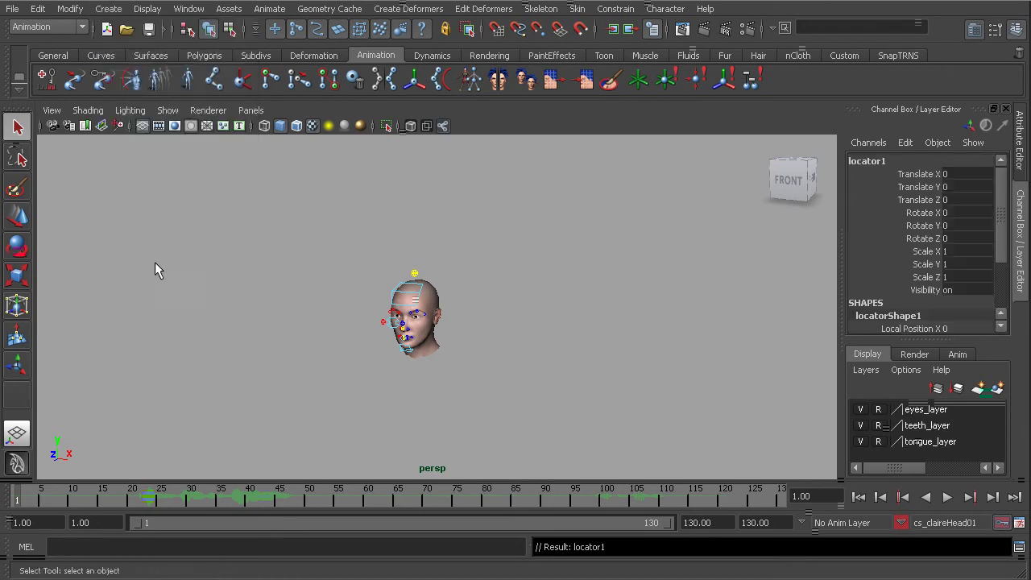
pyautogui.keyDown('alt'); pyautogui.moveTo(322, 346); pyautogui.dragTo(369, 343); pyautogui.keyUp('alt')
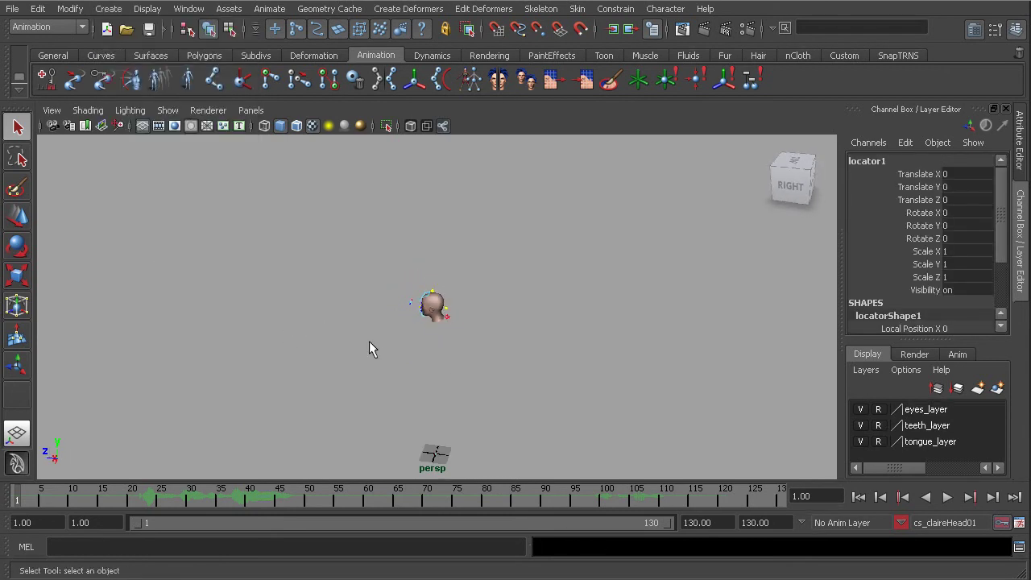
pyautogui.press('w')
pyautogui.moveTo(441, 403); pyautogui.dragTo(449, 237)
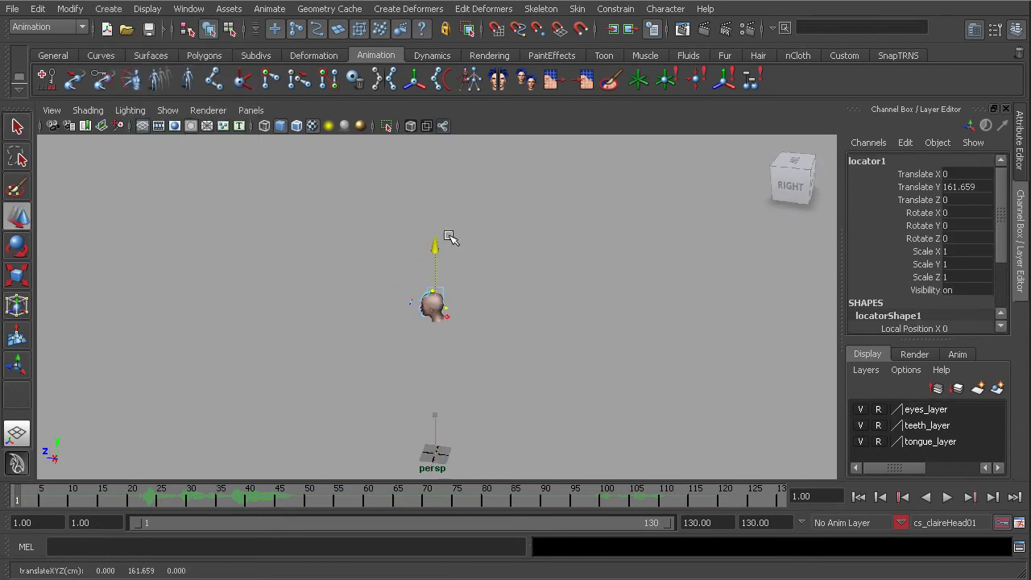
pyautogui.moveTo(385, 291); pyautogui.dragTo(191, 218)
pyautogui.moveTo(131, 271); pyautogui.dragTo(161, 269)
pyautogui.moveTo(211, 214); pyautogui.dragTo(210, 223)
# Set locatorShape1's Local Scale X, Y and Z to 12.5.
pyautogui.scroll(-3, 998, 278)
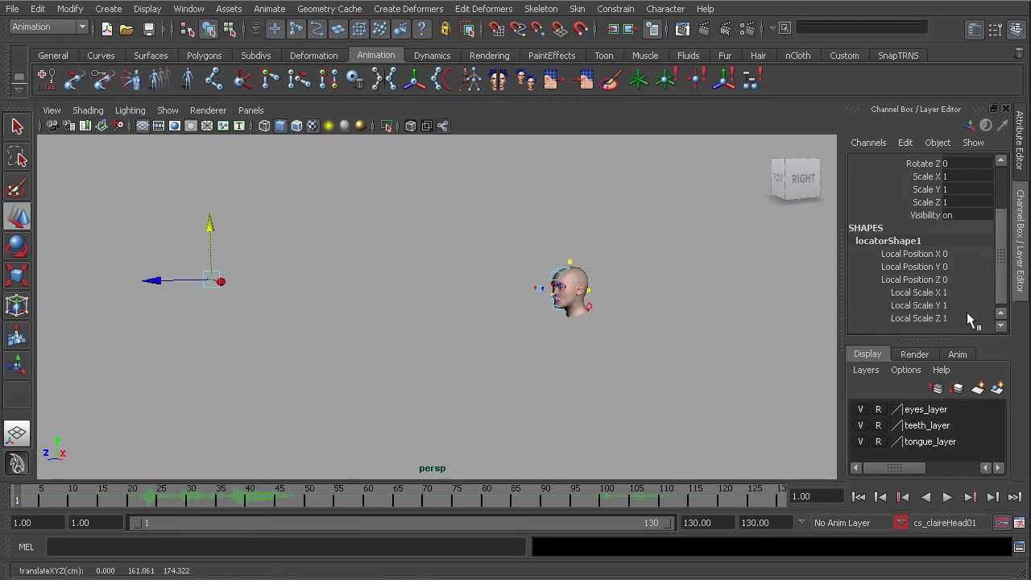
pyautogui.moveTo(902, 295); pyautogui.dragTo(882, 321)
pyautogui.moveTo(458, 368); pyautogui.dragTo(507, 368, button='middle')
pyautogui.scroll(2, 449, 345)
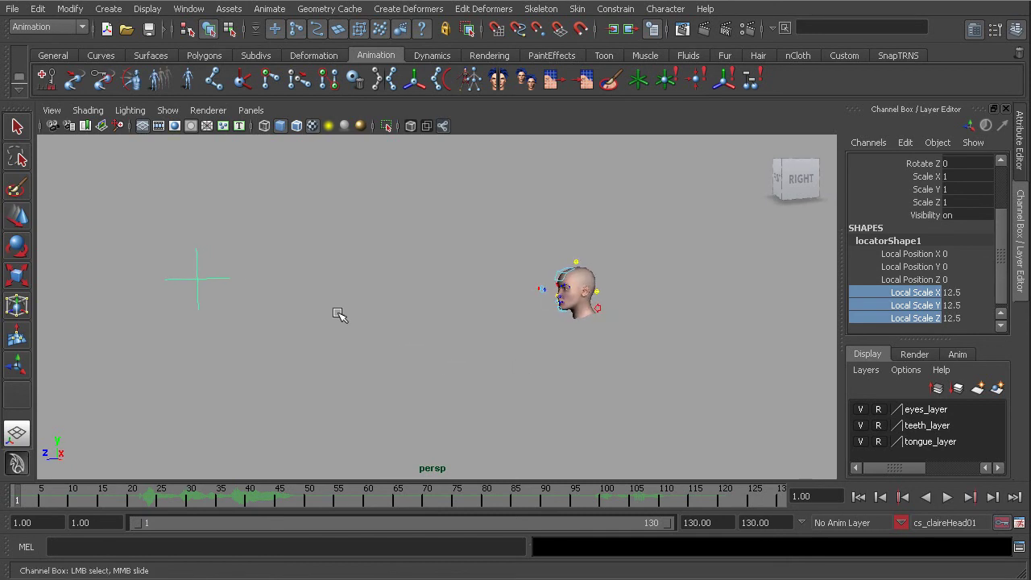
# Slide the locator along its depth axis closer to the face, then view the head front-on.
pyautogui.press('w')
pyautogui.moveTo(125, 292); pyautogui.dragTo(161, 288)
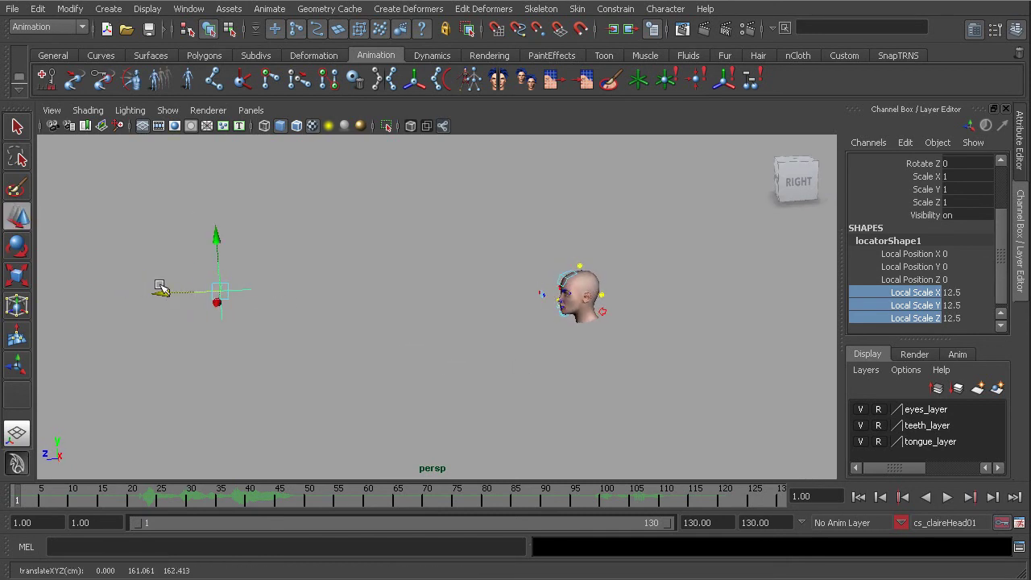
pyautogui.moveTo(219, 242); pyautogui.dragTo(218, 247)
pyautogui.moveTo(265, 275)
pyautogui.keyDown('alt'); pyautogui.mouseDown()
pyautogui.moveTo(340, 260)
pyautogui.moveTo(270, 278)
pyautogui.mouseUp(); pyautogui.keyUp('alt')
pyautogui.moveTo(165, 313); pyautogui.dragTo(197, 311)
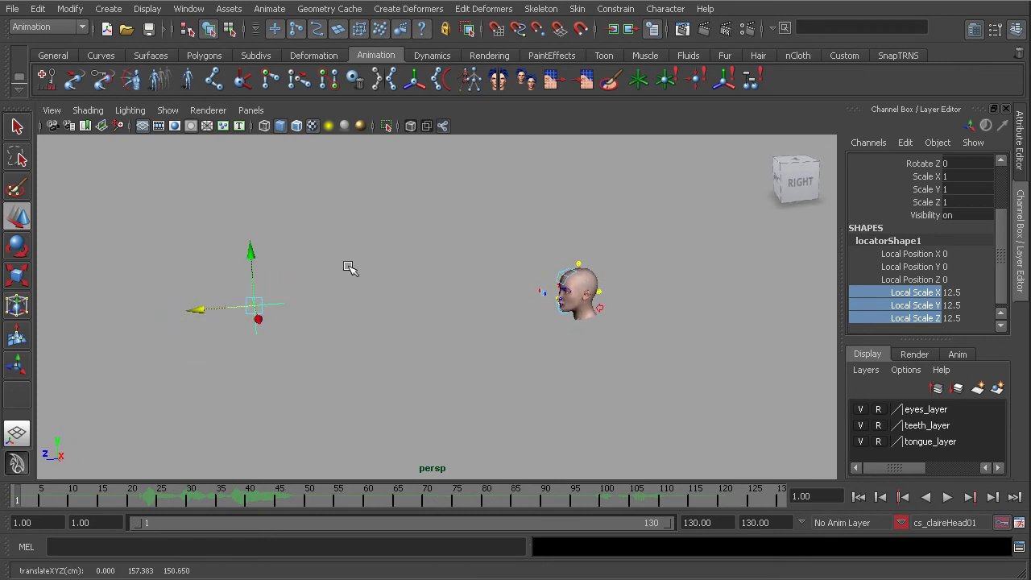
pyautogui.keyDown('alt'); pyautogui.moveTo(349, 266); pyautogui.dragTo(504, 287); pyautogui.keyUp('alt')
# Duplicate the locator twice, moving one copy left and the other right of the head.
pyautogui.hotkey('ctrl', 'd')
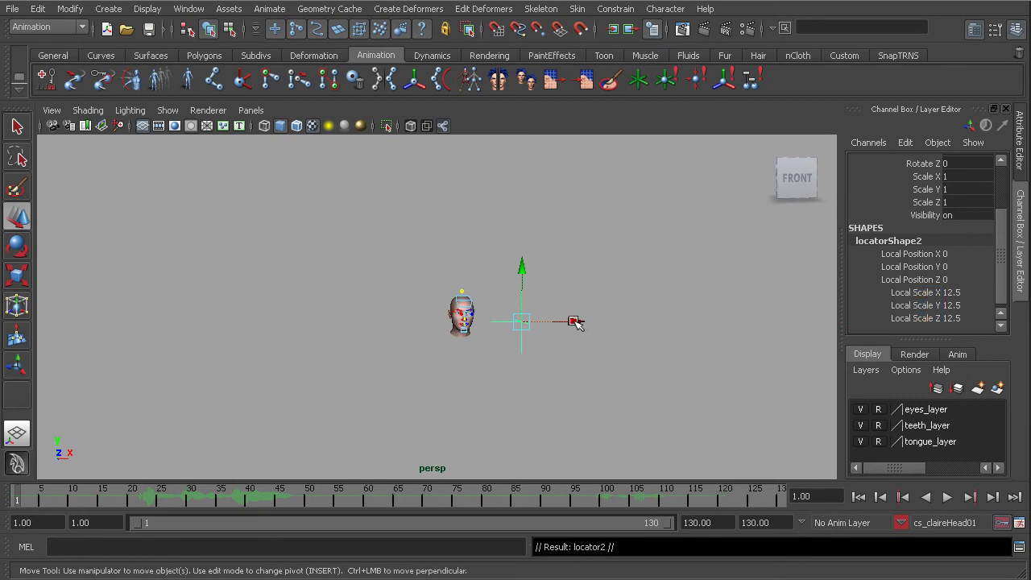
pyautogui.moveTo(571, 323); pyautogui.dragTo(347, 342)
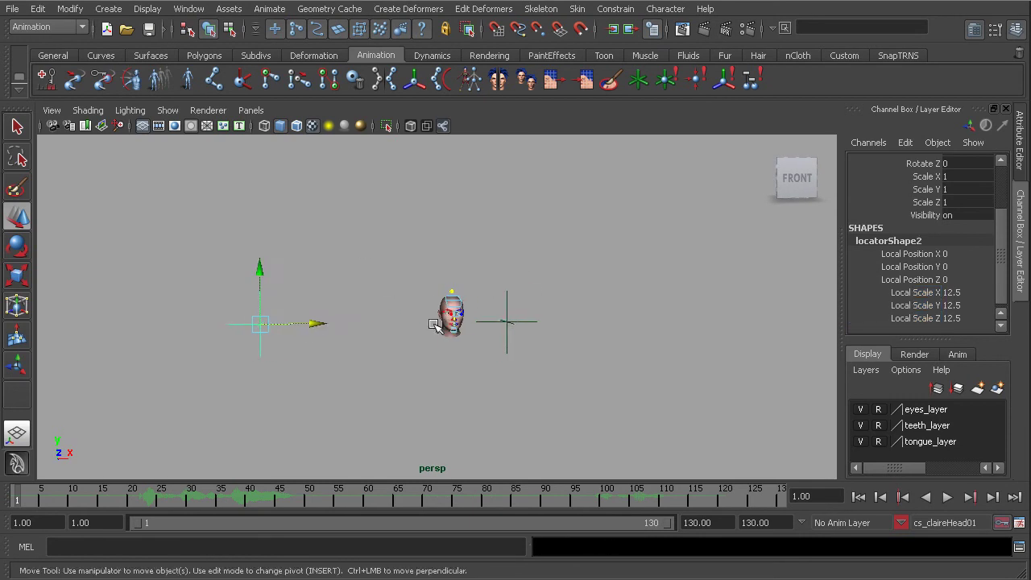
pyautogui.keyDown('alt'); pyautogui.moveTo(435, 318); pyautogui.dragTo(393, 322); pyautogui.keyUp('alt')
pyautogui.hotkey('ctrl', 'd')
pyautogui.moveTo(283, 324); pyautogui.dragTo(585, 319)
pyautogui.moveTo(1005, 256); pyautogui.dragTo(981, 166)
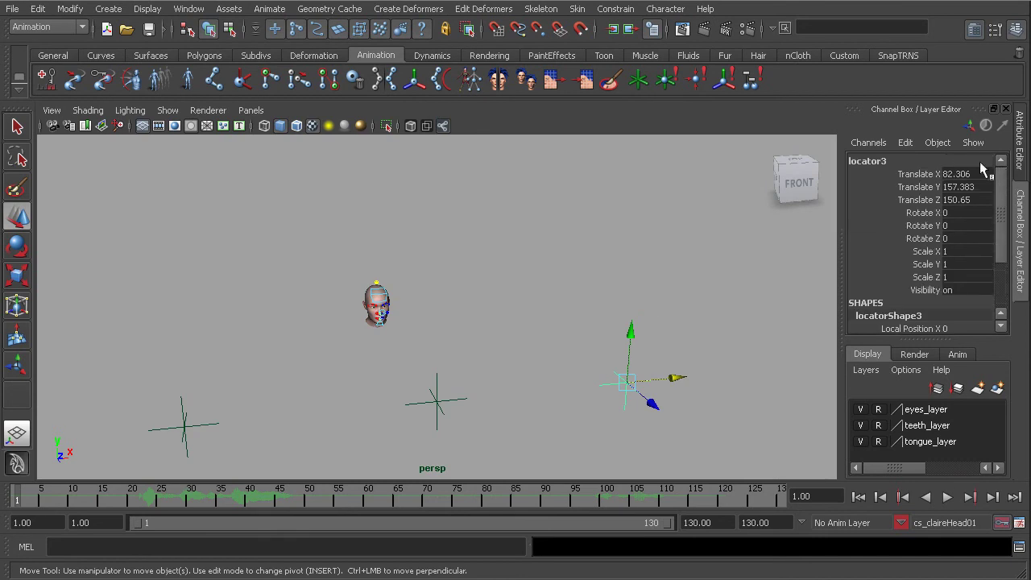
# Rename locator3, the right locator, to locTrgt_eyes_c01.
pyautogui.doubleClick(879, 163)
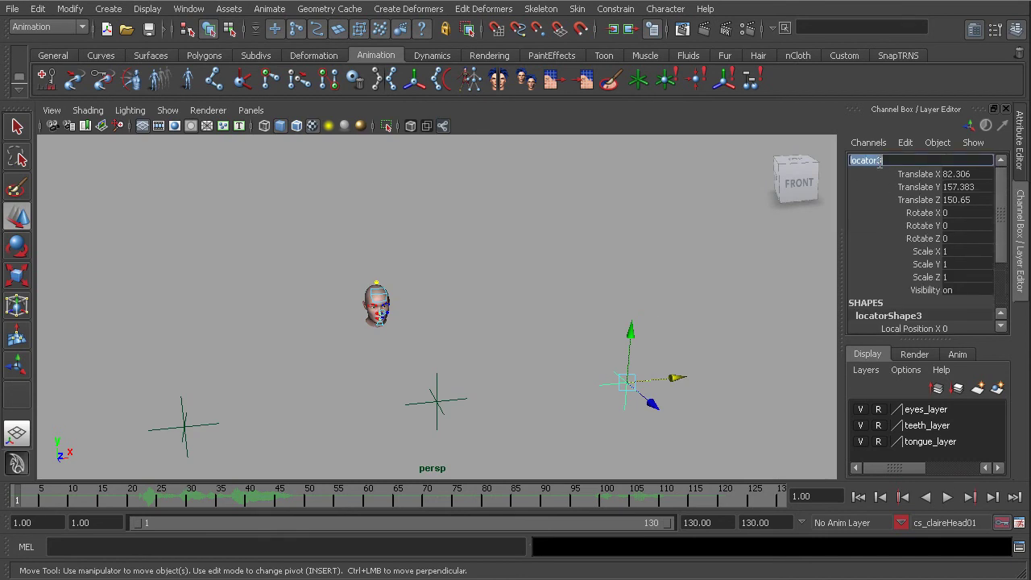
pyautogui.write('loc')
pyautogui.press('Return')
pyautogui.hotkey('ctrl', 'c')
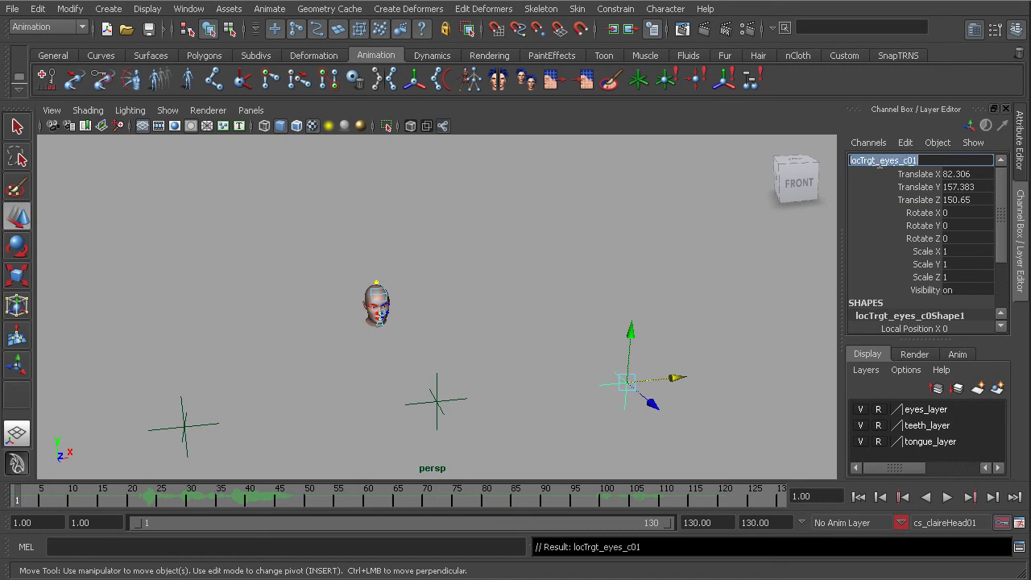
# Rename the middle locator to locTrgt_eyes_b01.
pyautogui.click(413, 396)
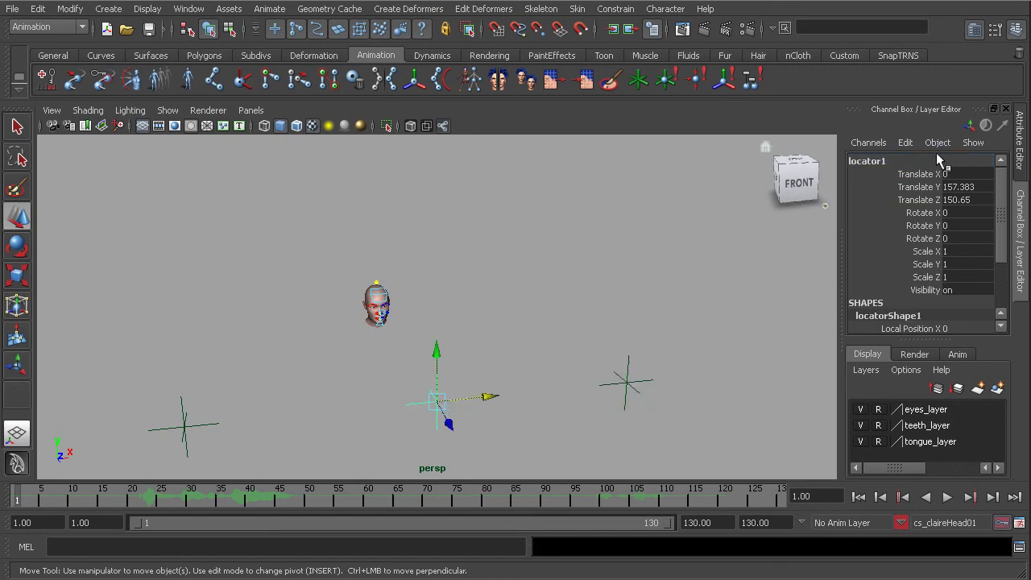
pyautogui.click(879, 161)
pyautogui.hotkey('ctrl', 'v')
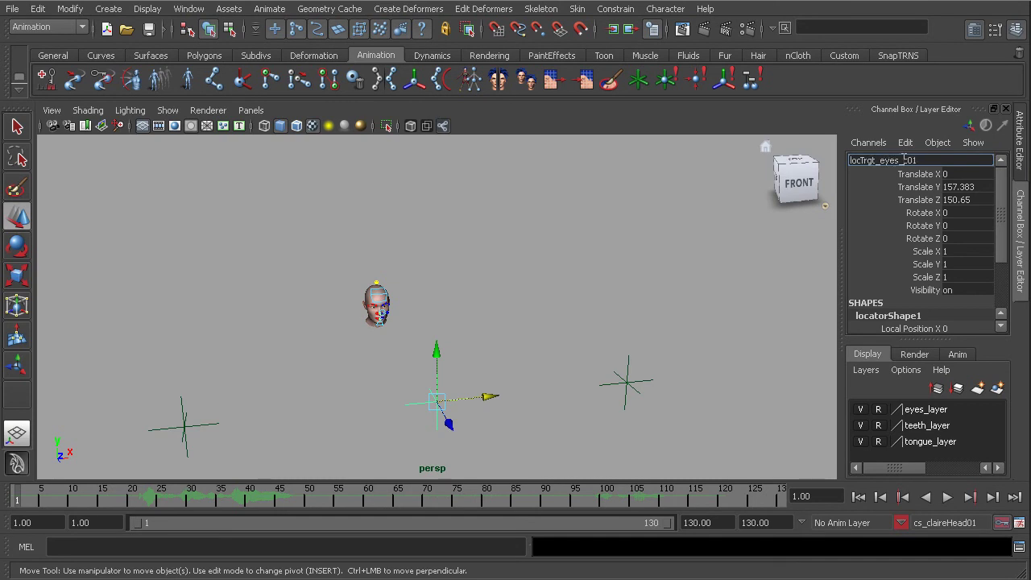
pyautogui.press('Return')
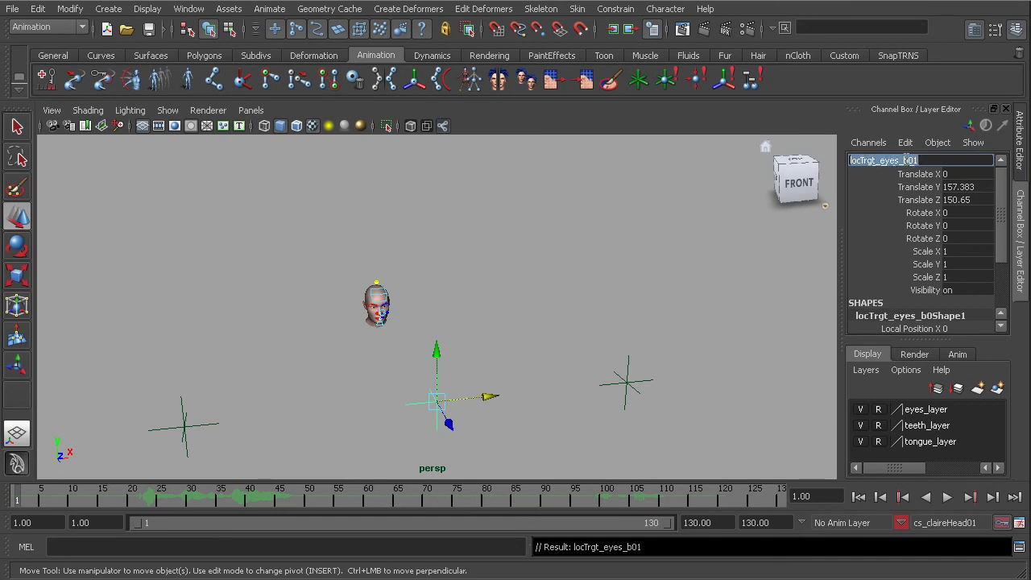
# Give the left locator its locTrgt_eyes target name, then clear the selection.
pyautogui.click(184, 424)
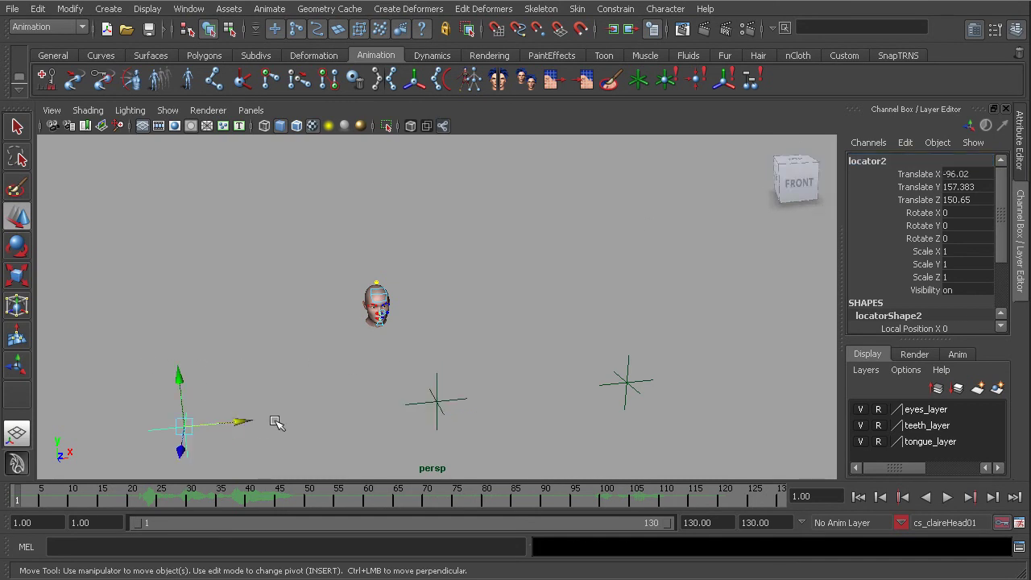
pyautogui.click(875, 161)
pyautogui.hotkey('ctrl', 'v')
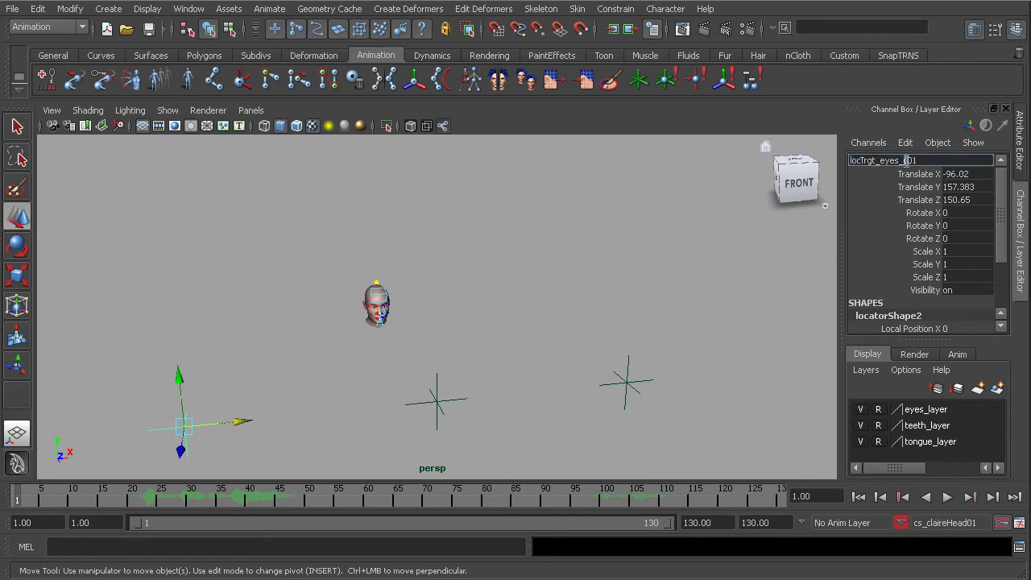
pyautogui.press('Return')
pyautogui.click(492, 274)
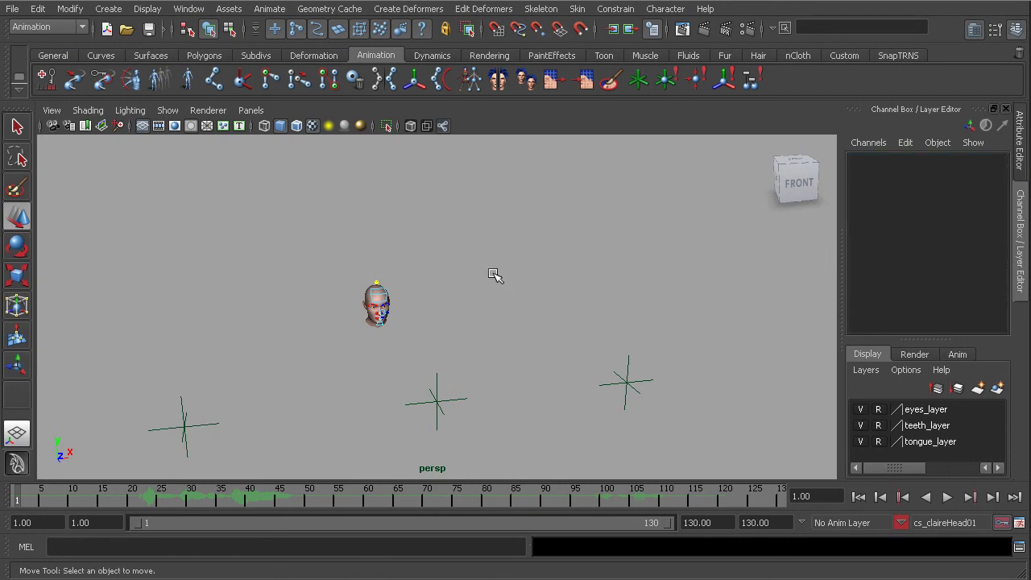
pyautogui.keyDown('alt'); pyautogui.moveTo(492, 274); pyautogui.dragTo(575, 315, button='middle'); pyautogui.keyUp('alt')
pyautogui.keyDown('alt'); pyautogui.moveTo(575, 315); pyautogui.dragTo(510, 295); pyautogui.keyUp('alt')
pyautogui.keyDown('alt'); pyautogui.moveTo(510, 295); pyautogui.dragTo(614, 334, button='right'); pyautogui.keyUp('alt')
pyautogui.keyDown('alt'); pyautogui.moveTo(536, 299); pyautogui.dragTo(520, 315, button='middle'); pyautogui.keyUp('alt')
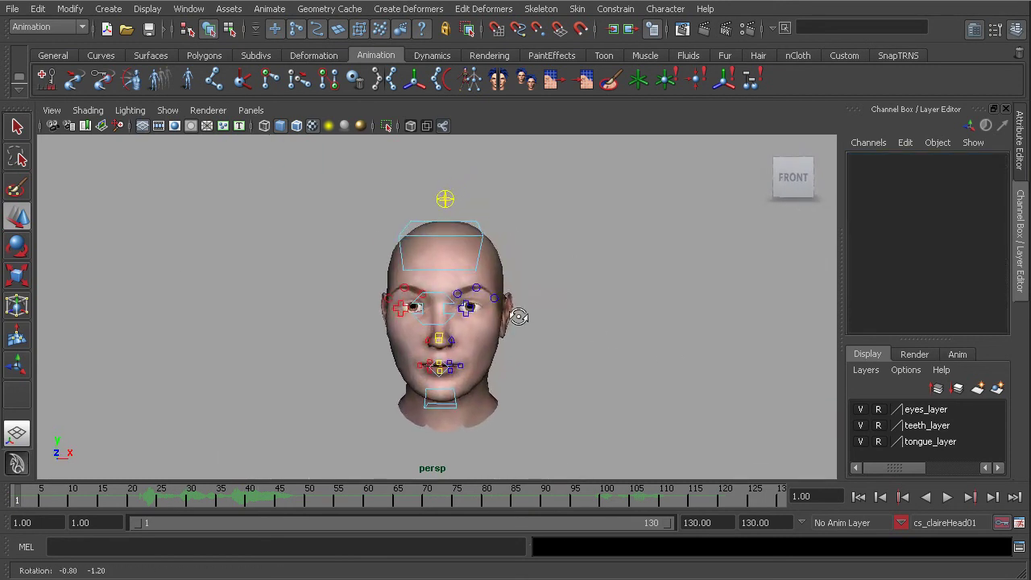
pyautogui.keyDown('alt'); pyautogui.moveTo(520, 314); pyautogui.dragTo(607, 357); pyautogui.keyUp('alt')
pyautogui.keyDown('alt'); pyautogui.moveTo(607, 357); pyautogui.dragTo(645, 330, button='right'); pyautogui.keyUp('alt')
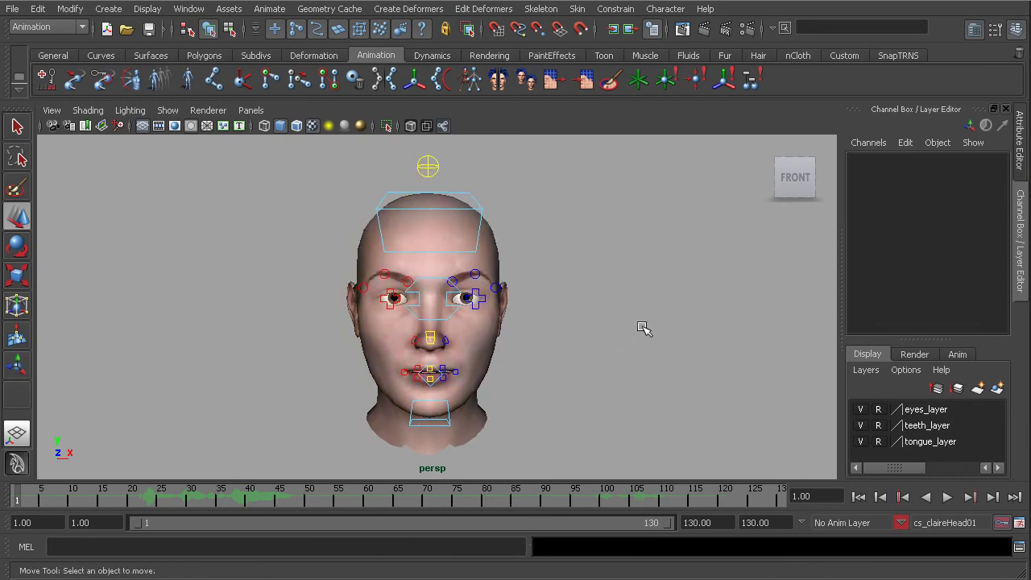
pyautogui.keyDown('alt'); pyautogui.moveTo(607, 342); pyautogui.dragTo(652, 348, button='middle'); pyautogui.keyUp('alt')
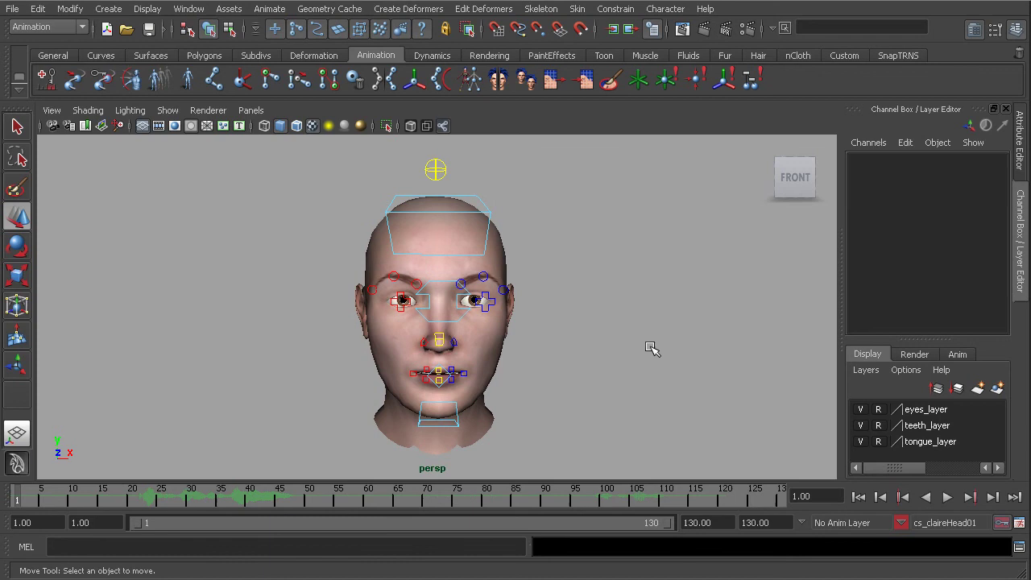